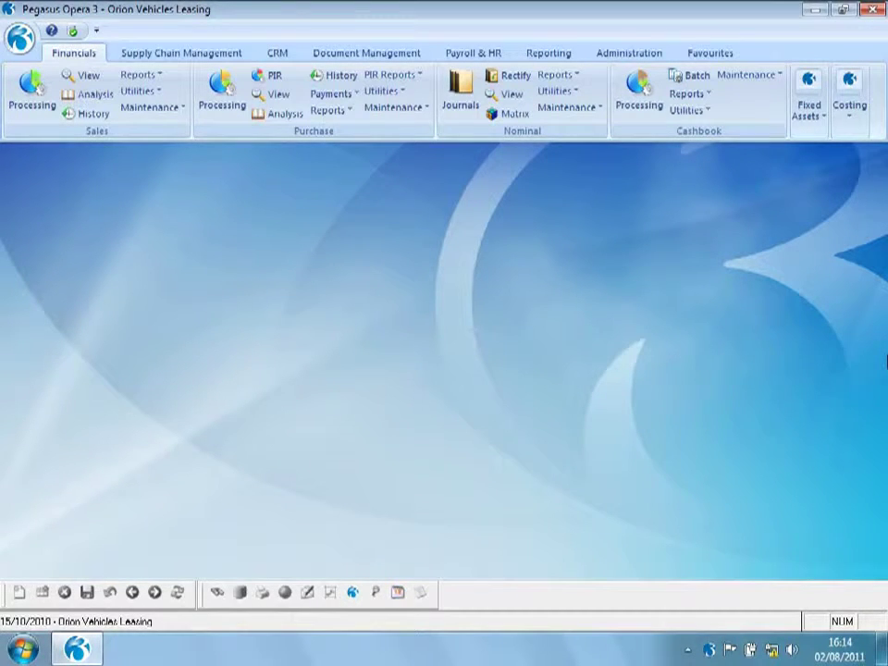
- Review the application and link options in the company profile, including Open Period Accounting and Real Time Update of Nominal, and close it
click(638, 55)
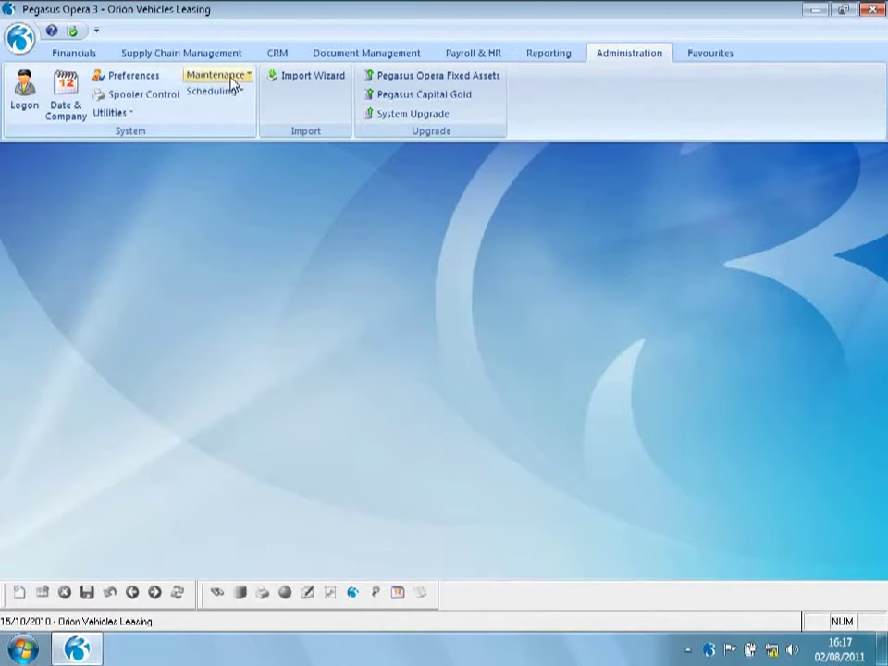
click(231, 80)
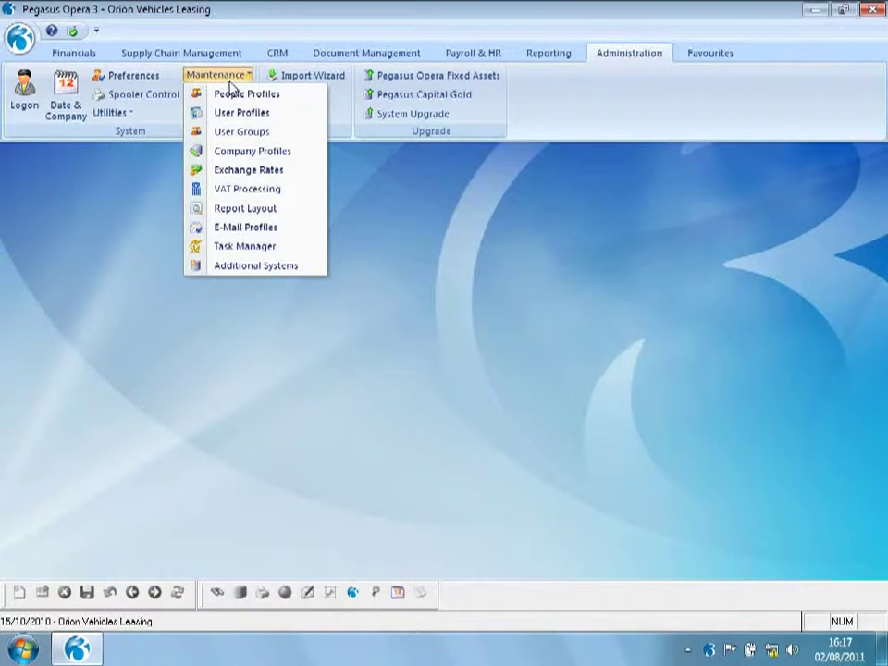
click(227, 152)
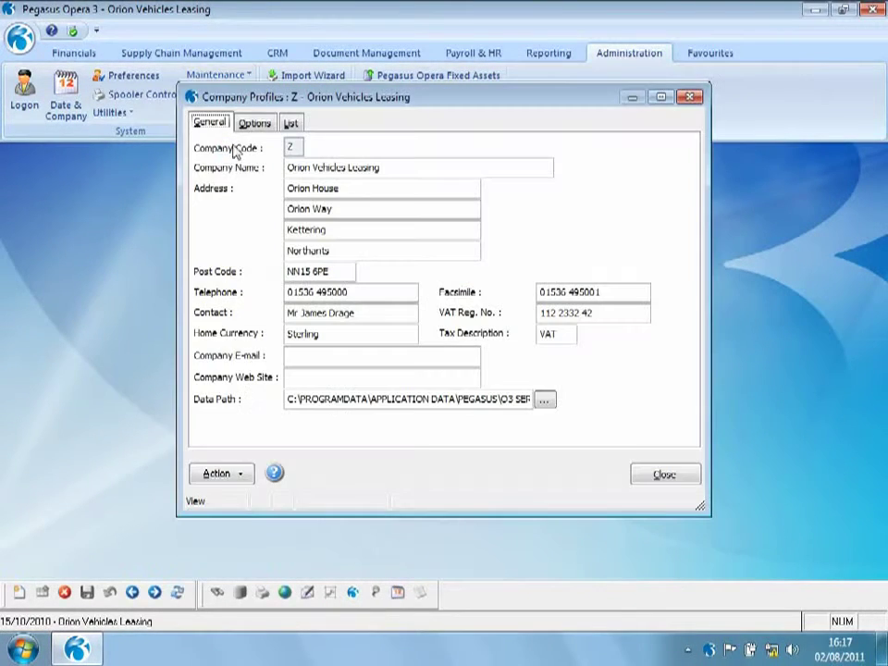
click(248, 127)
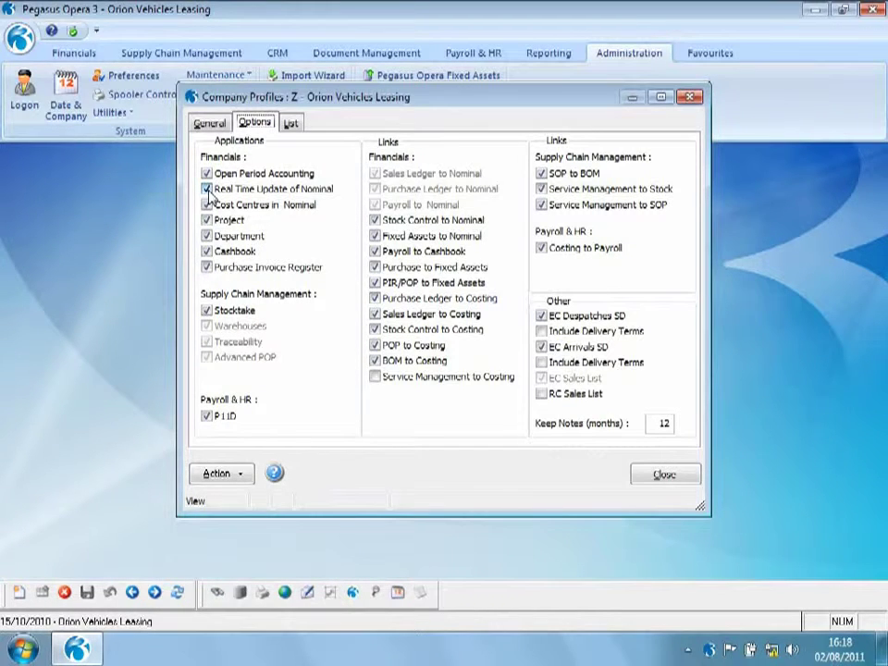
click(638, 475)
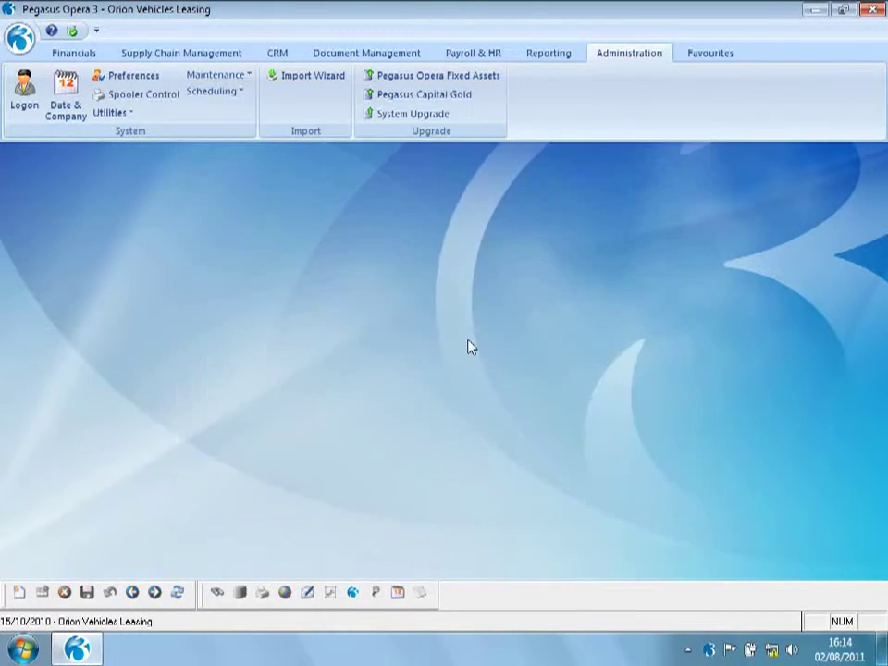
- Open the Nominal Financial Calendar and review the 2010 periods, their ledger statuses and the available years
click(78, 54)
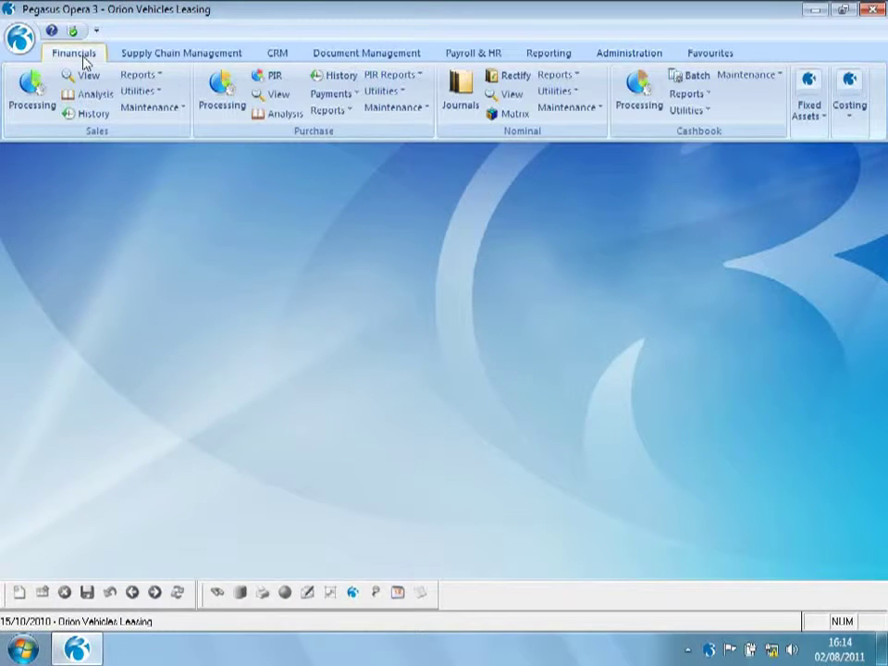
click(566, 94)
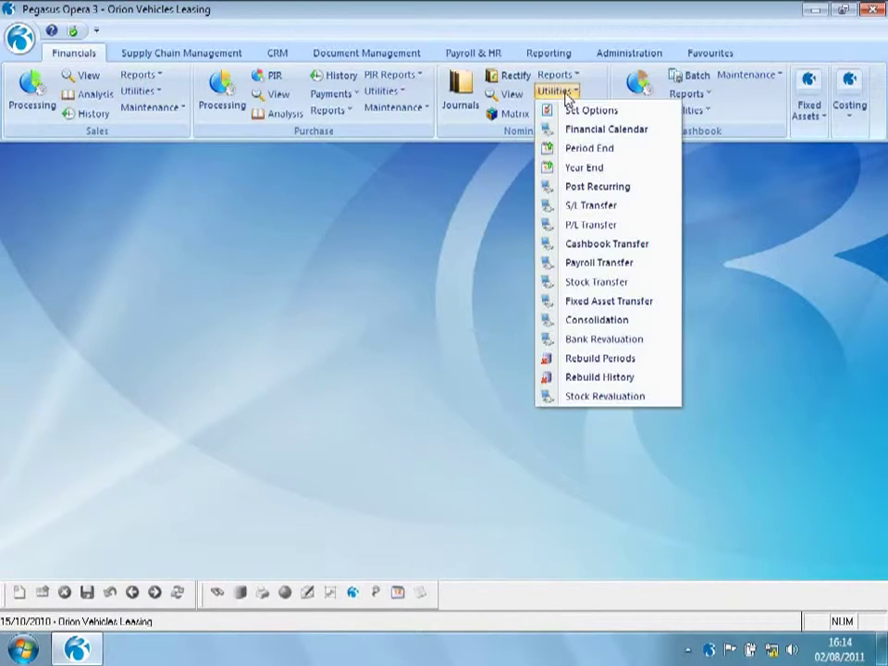
click(575, 131)
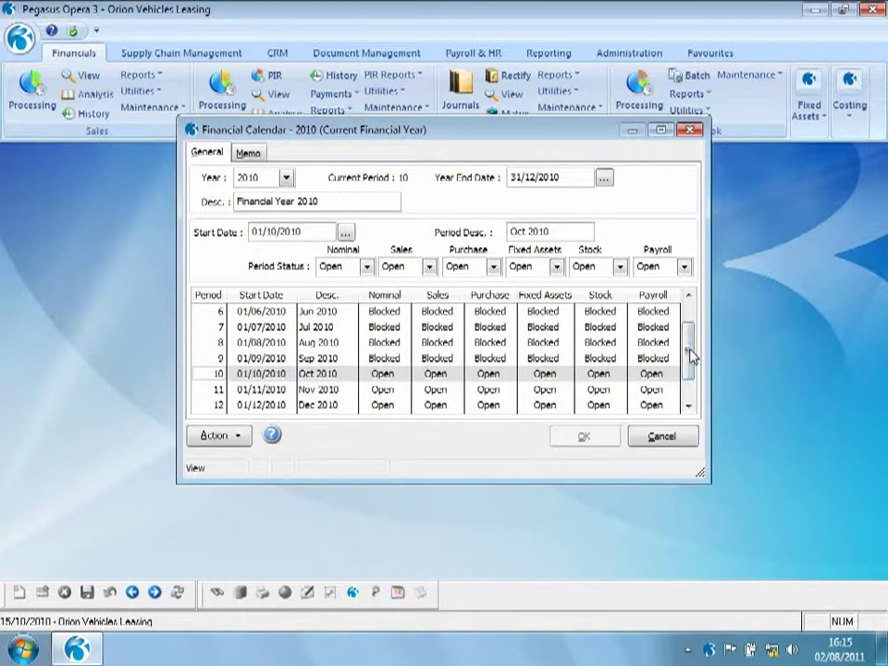
click(690, 321)
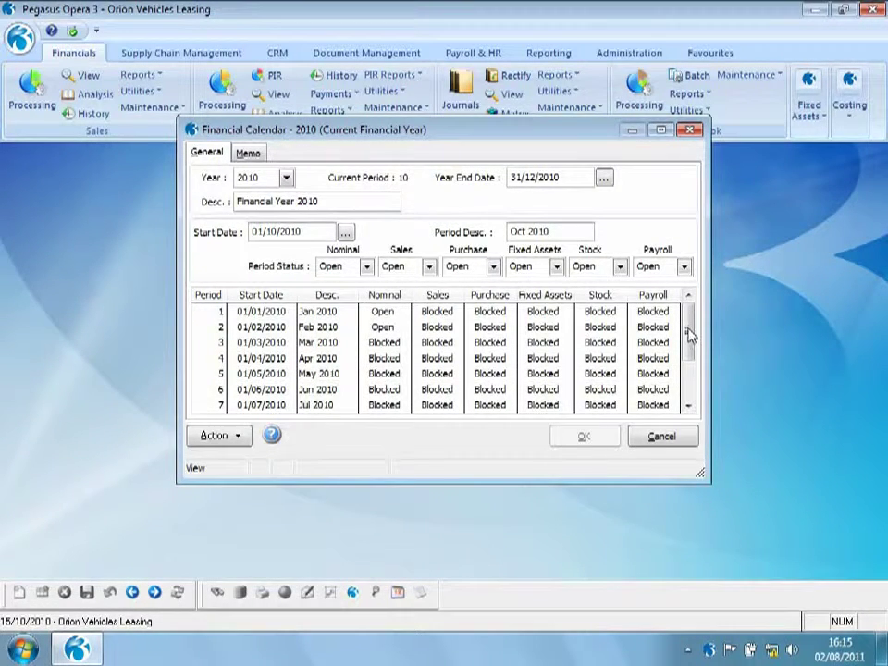
click(690, 384)
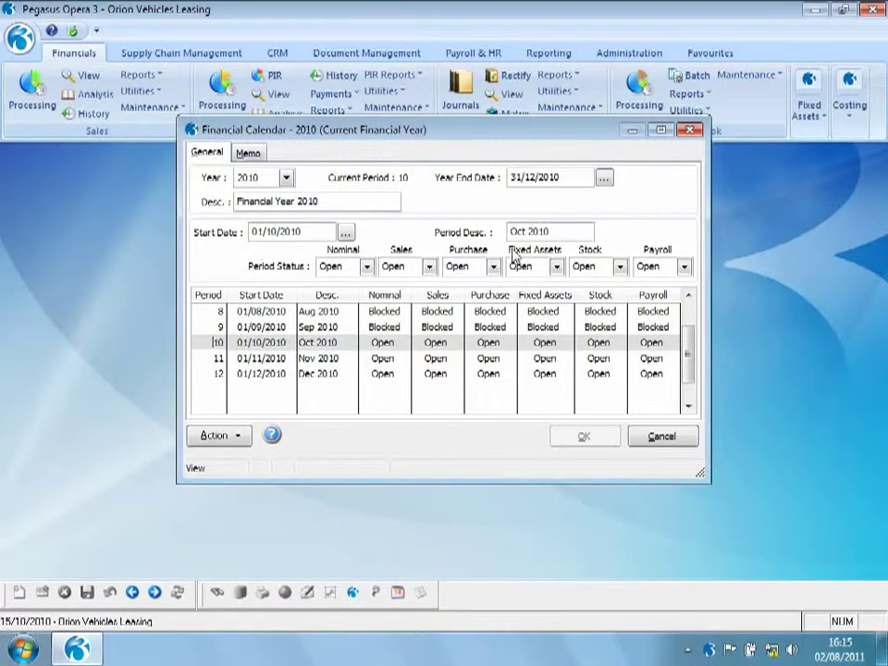
click(544, 231)
click(287, 178)
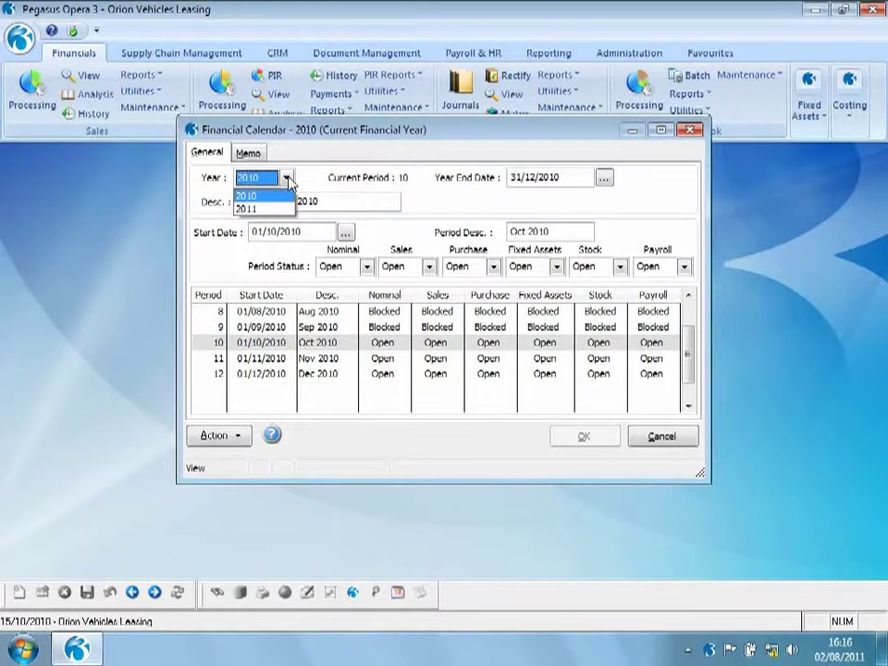
- Create the previous financial year 2009 with no model year, 12 periods and a first period start date of 01/01/2009
click(230, 436)
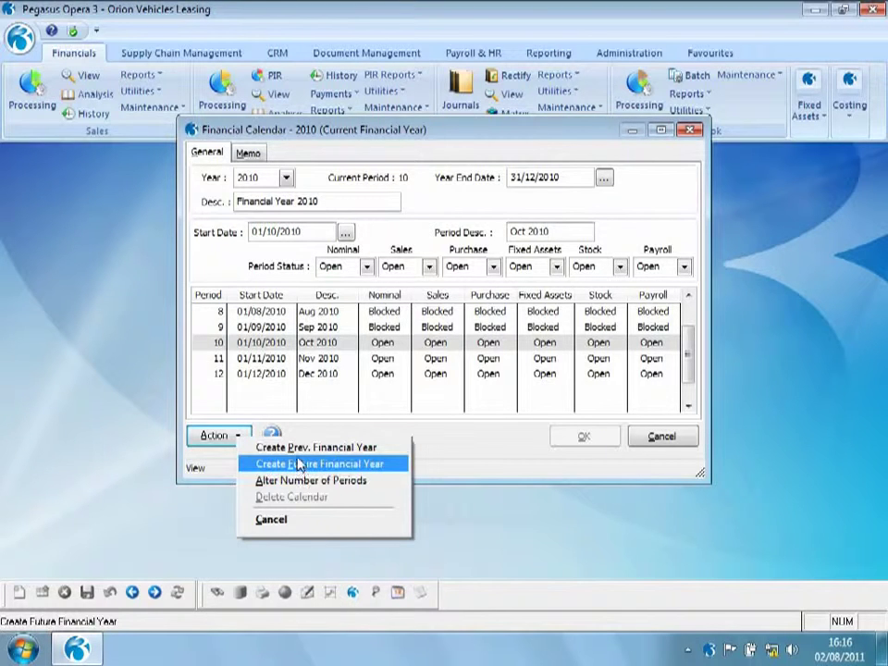
click(300, 451)
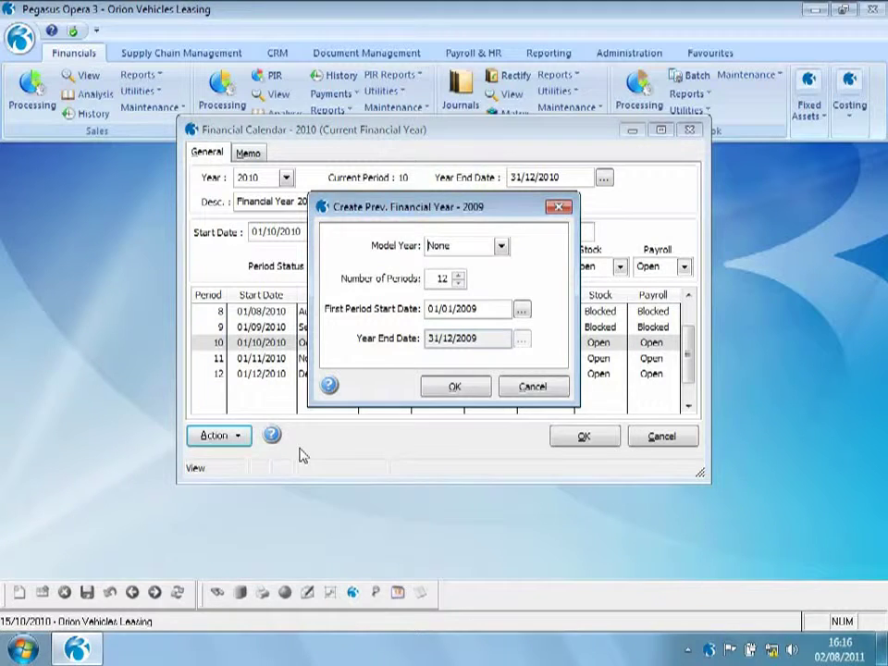
click(501, 246)
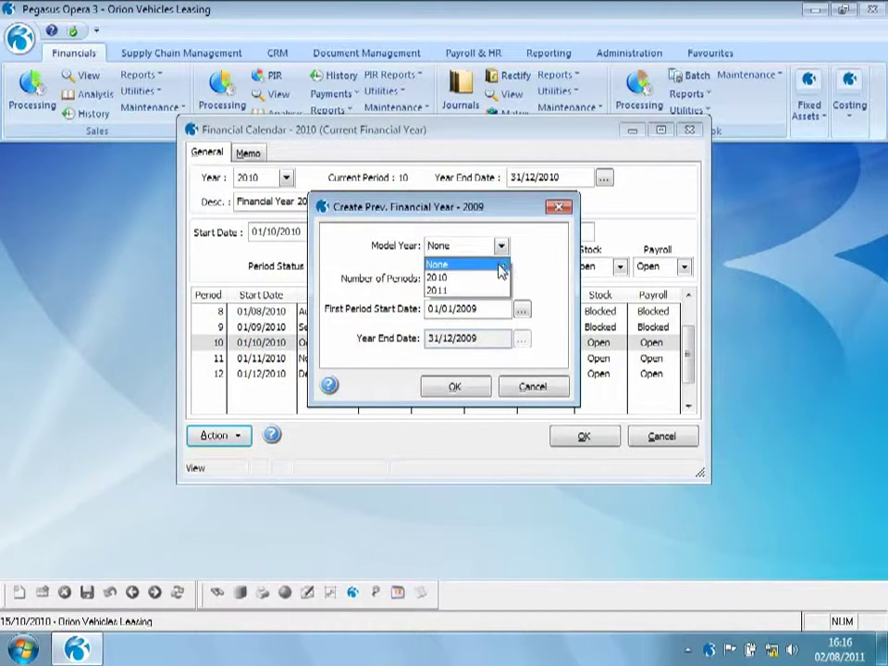
click(492, 265)
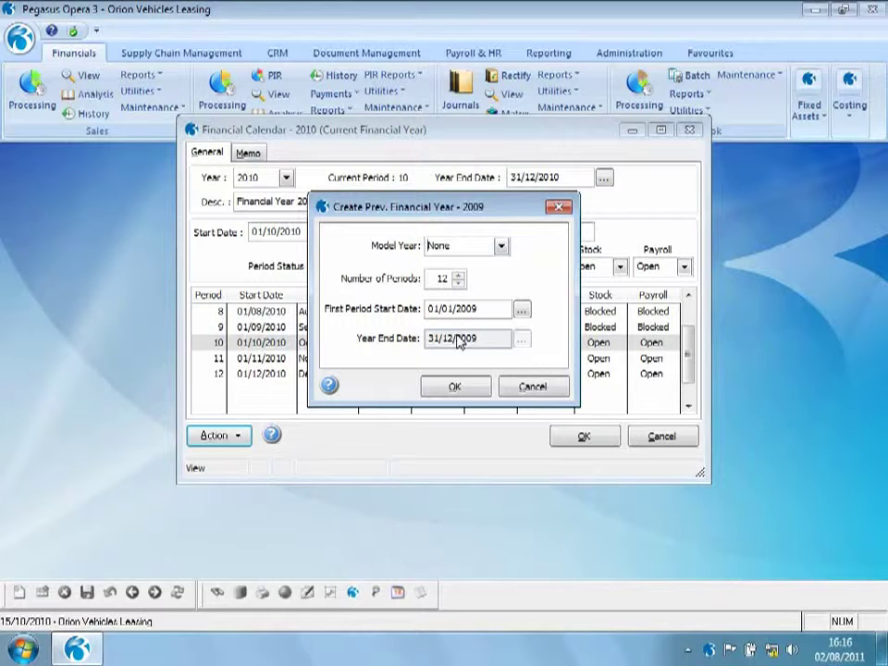
click(461, 388)
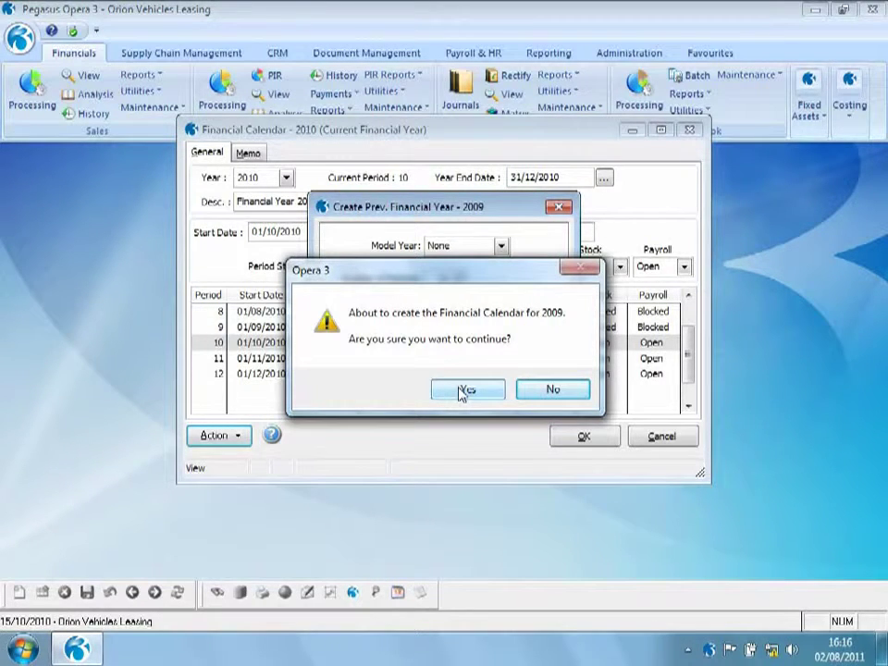
click(465, 390)
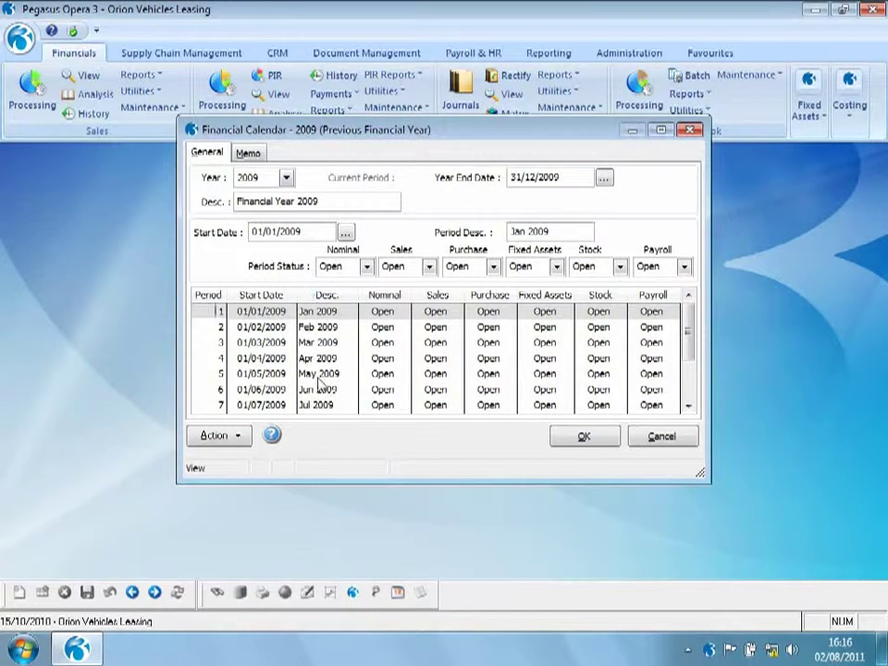
- Save the new 2009 calendar while switching years, and bring up the later periods of the 2010 calendar
click(286, 178)
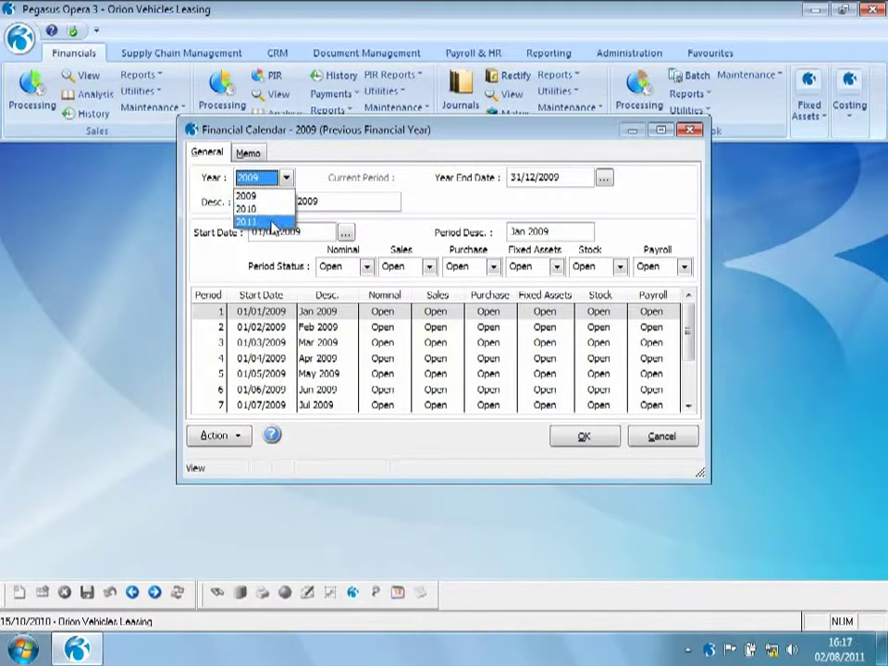
click(270, 222)
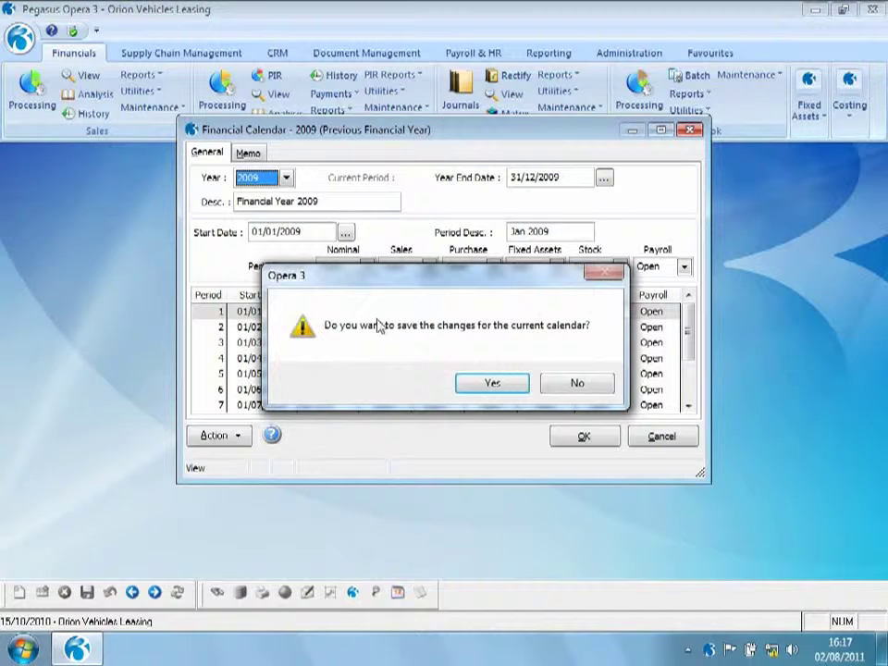
click(477, 387)
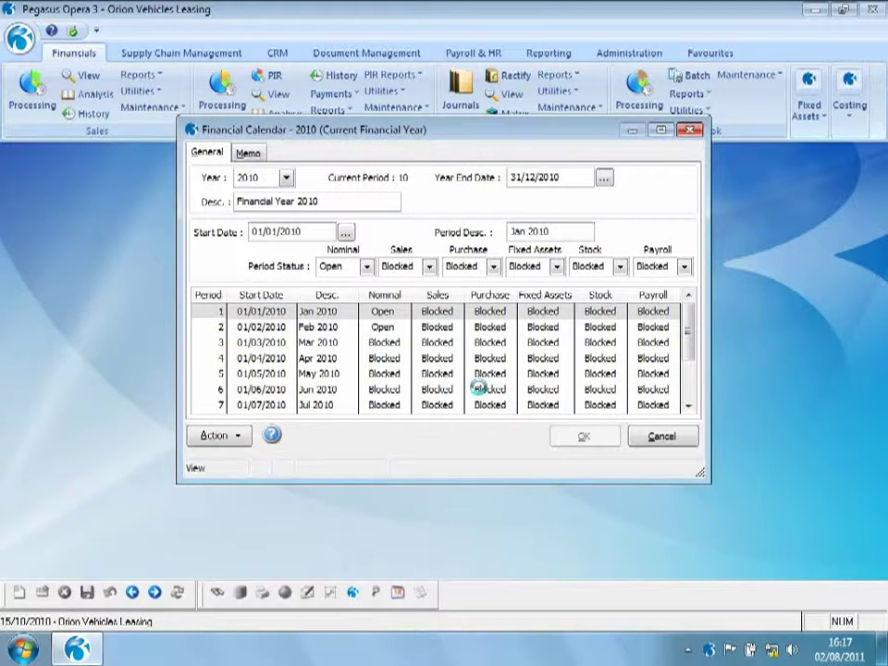
click(688, 388)
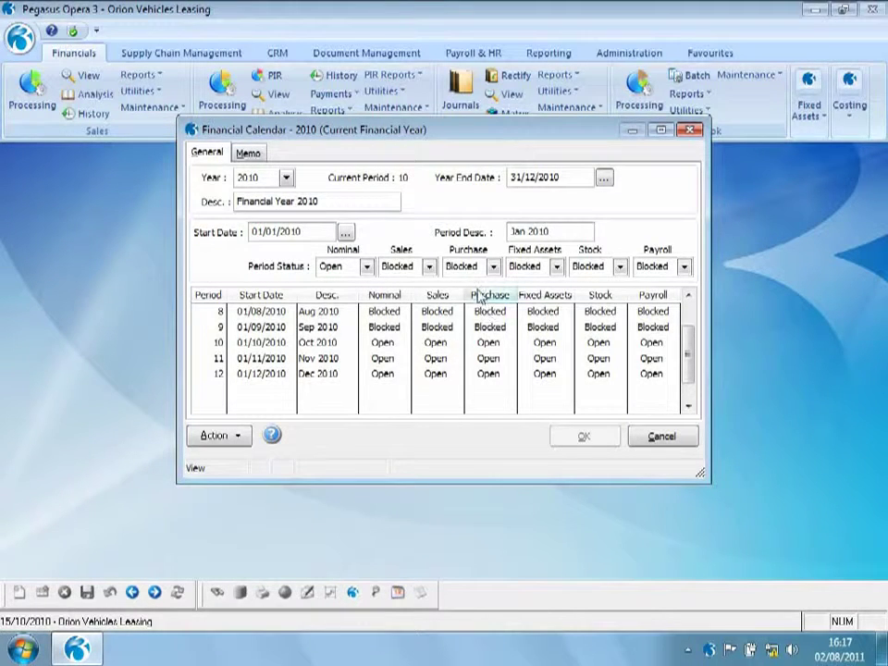
- Try setting the Sales status of the Jan 2010 period to Open, and undo the change
click(429, 267)
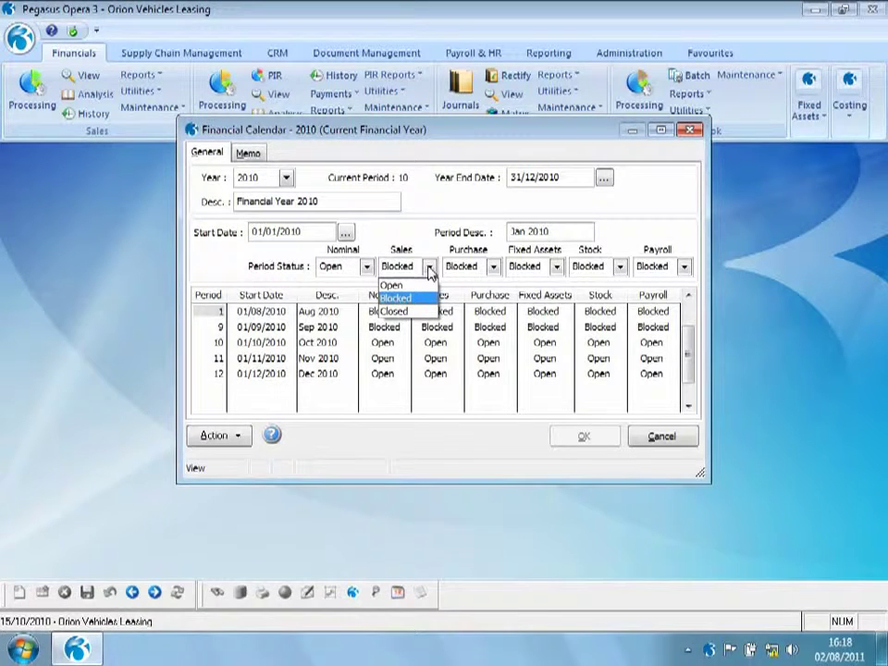
click(493, 266)
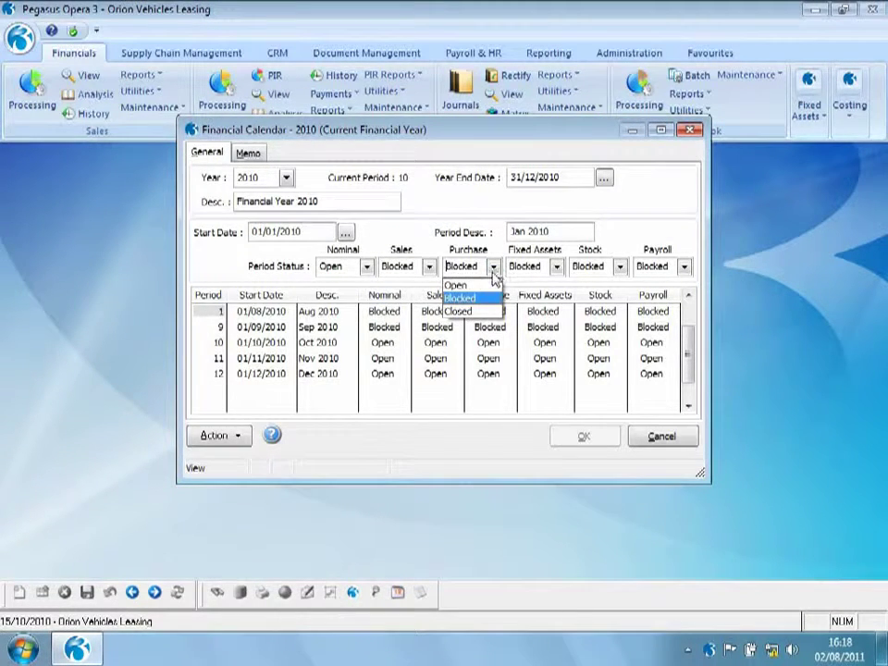
click(480, 299)
click(429, 266)
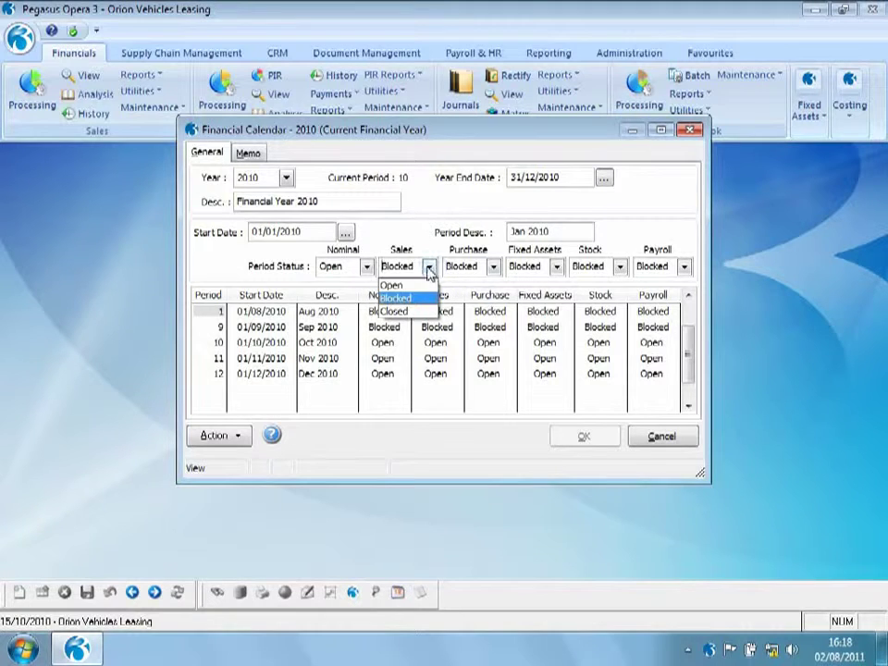
click(393, 284)
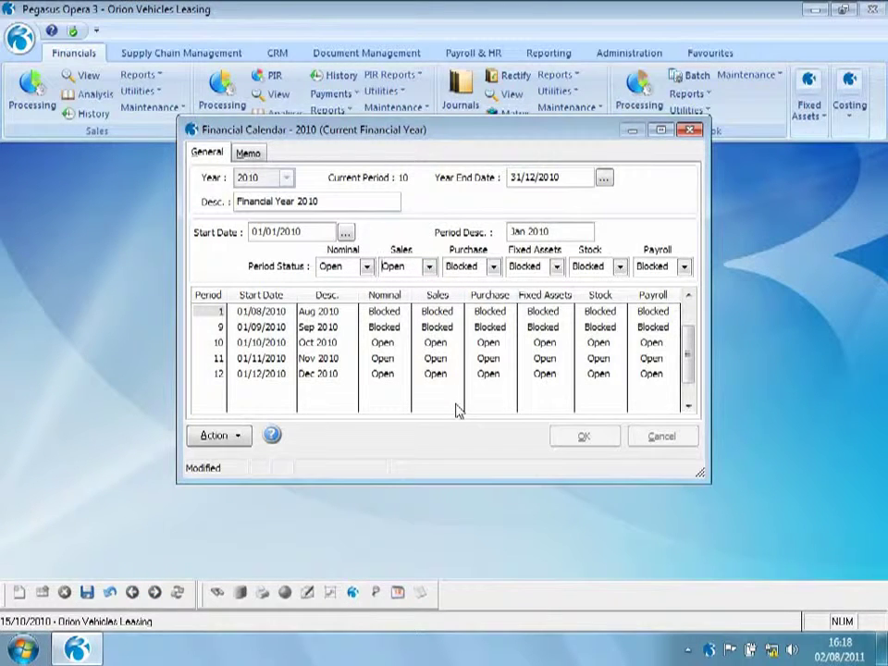
click(109, 591)
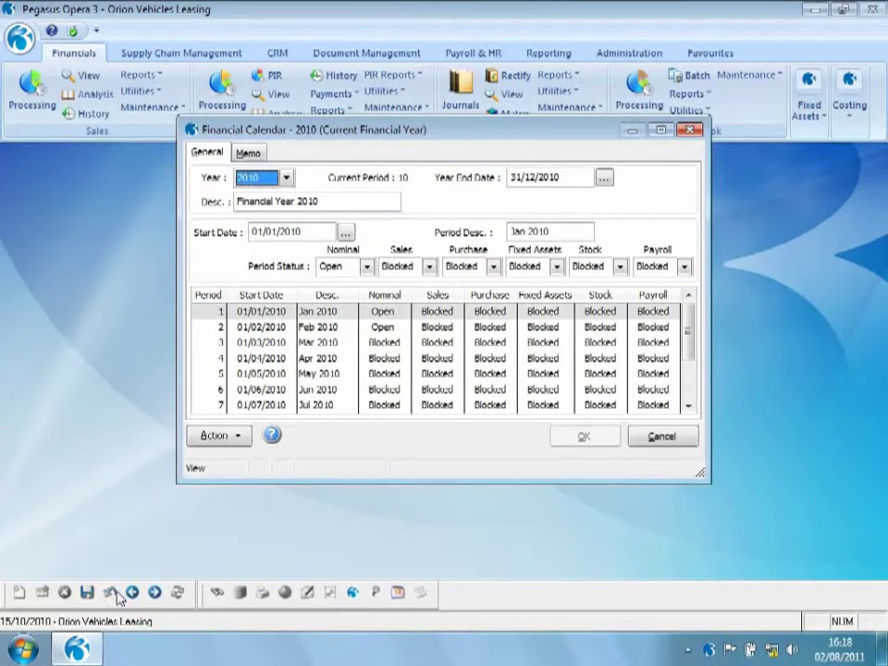
- Try setting the Nominal status of the Nov 2010 period to Blocked, and undo the change
click(689, 389)
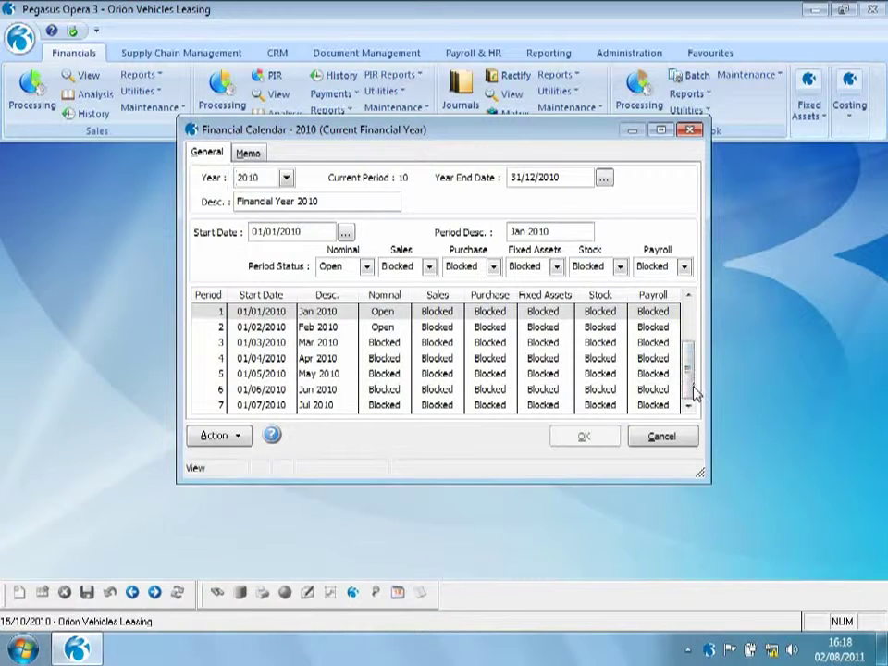
click(321, 359)
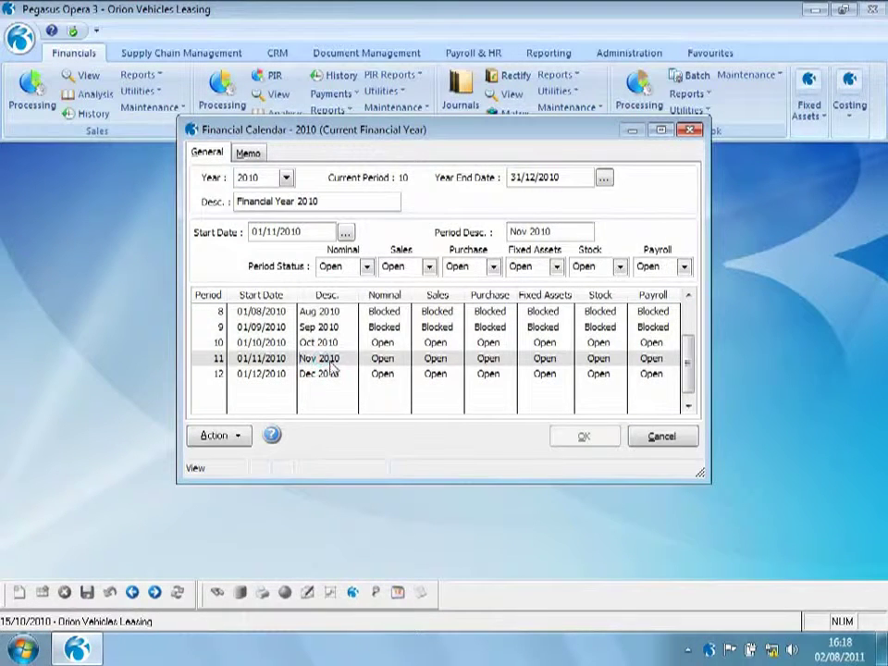
click(366, 266)
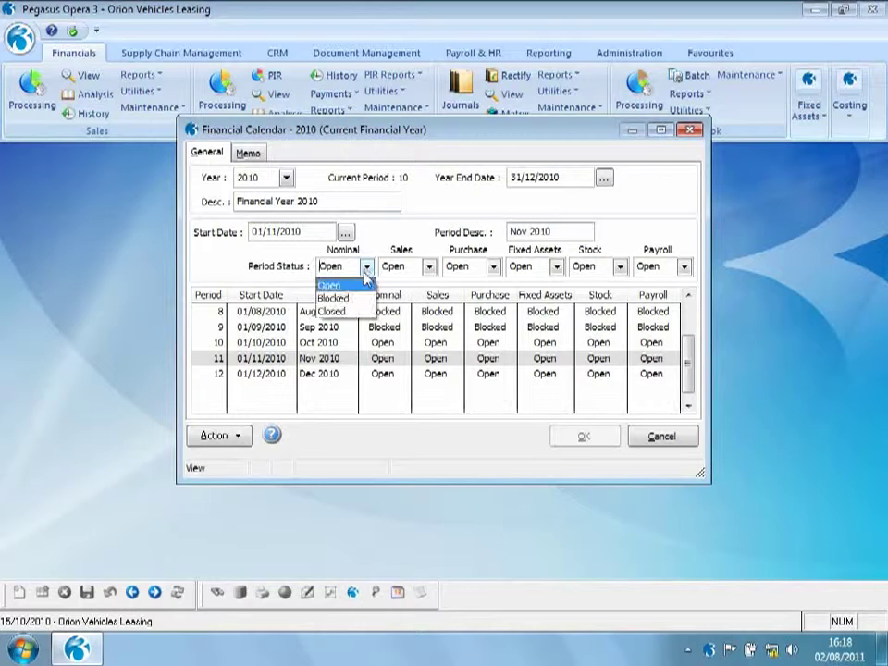
click(334, 298)
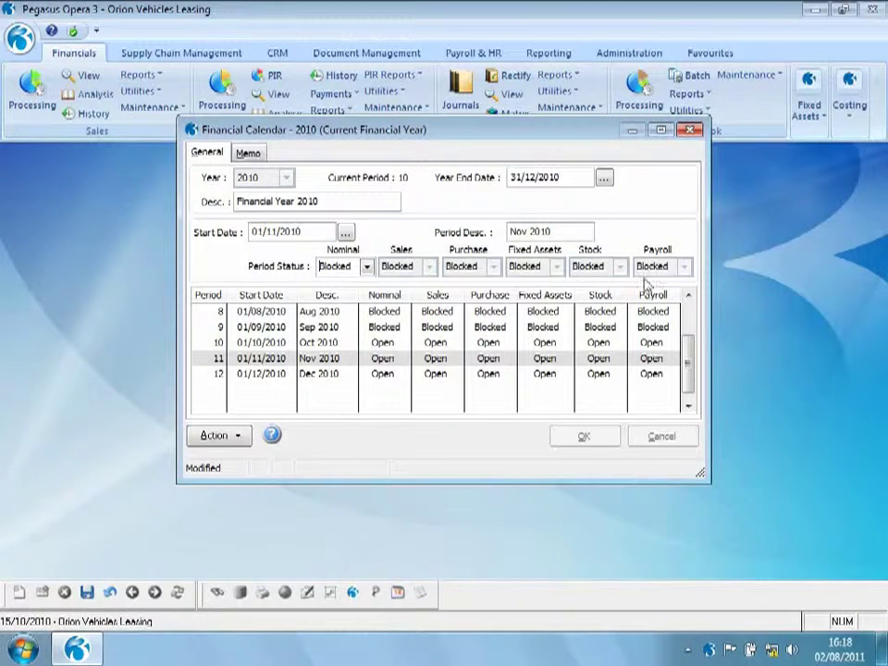
click(115, 598)
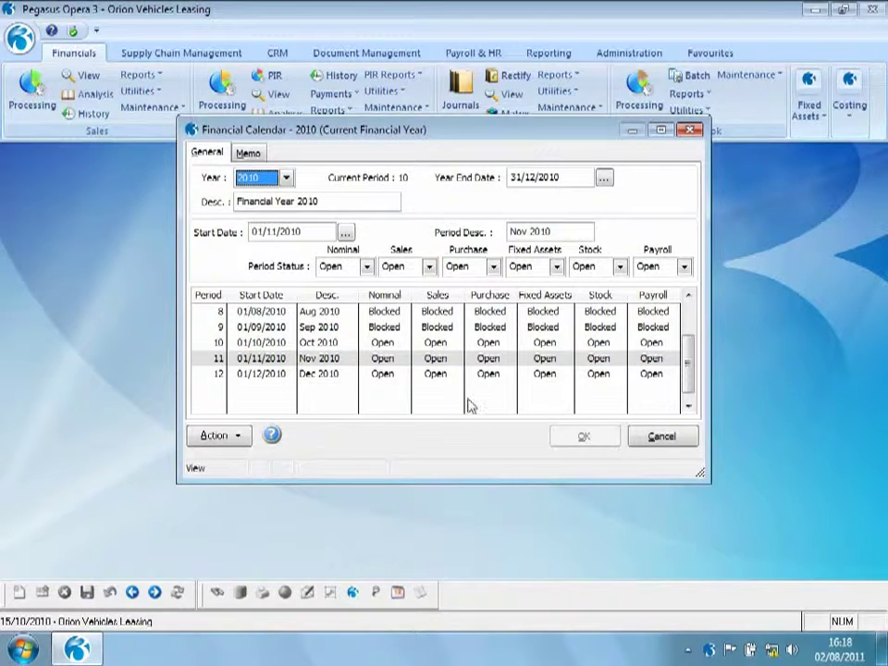
- Set the Purchase status of the Oct 2010 period to Blocked, save it, and confirm the calendar changes
click(277, 343)
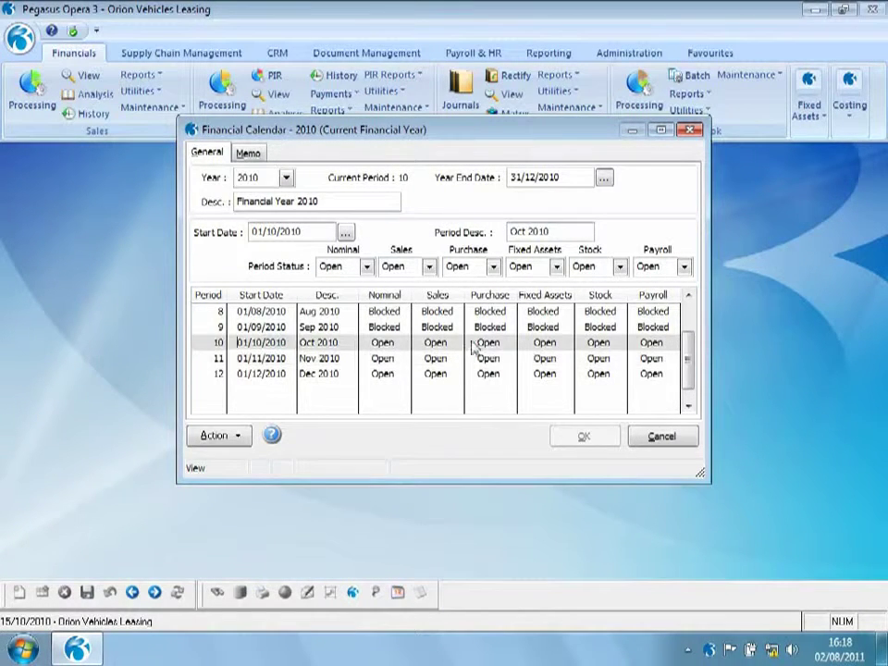
click(493, 267)
click(484, 300)
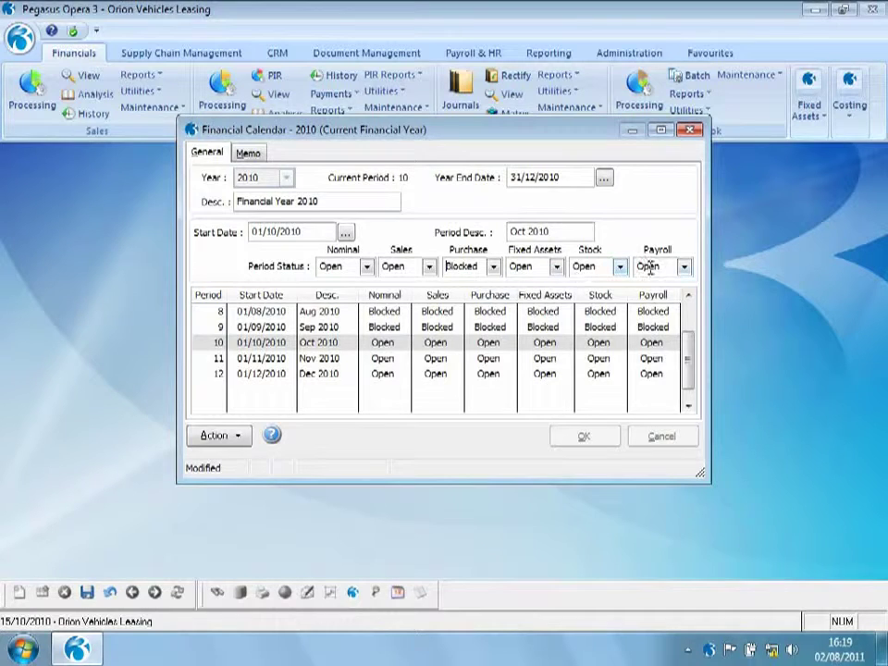
click(87, 592)
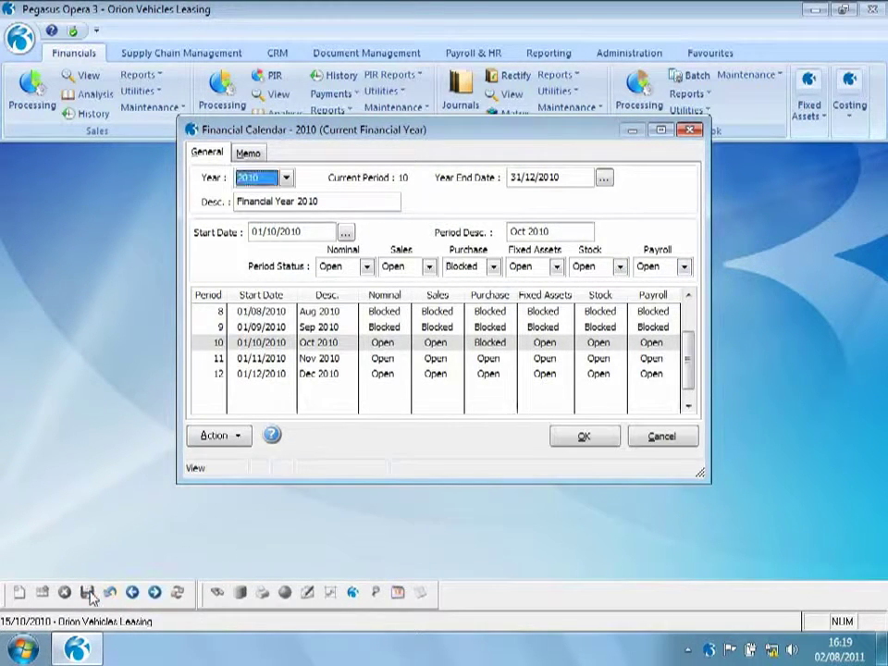
click(566, 442)
click(510, 387)
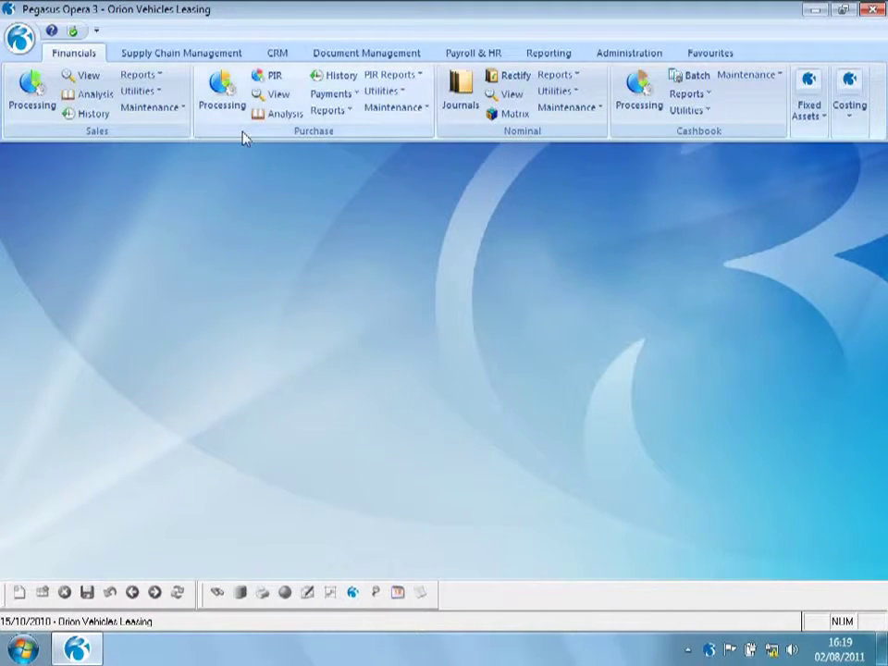
- Start a purchase invoice for Carters Limited, acknowledge the period message, and enter INV1000 as the first reference
click(222, 89)
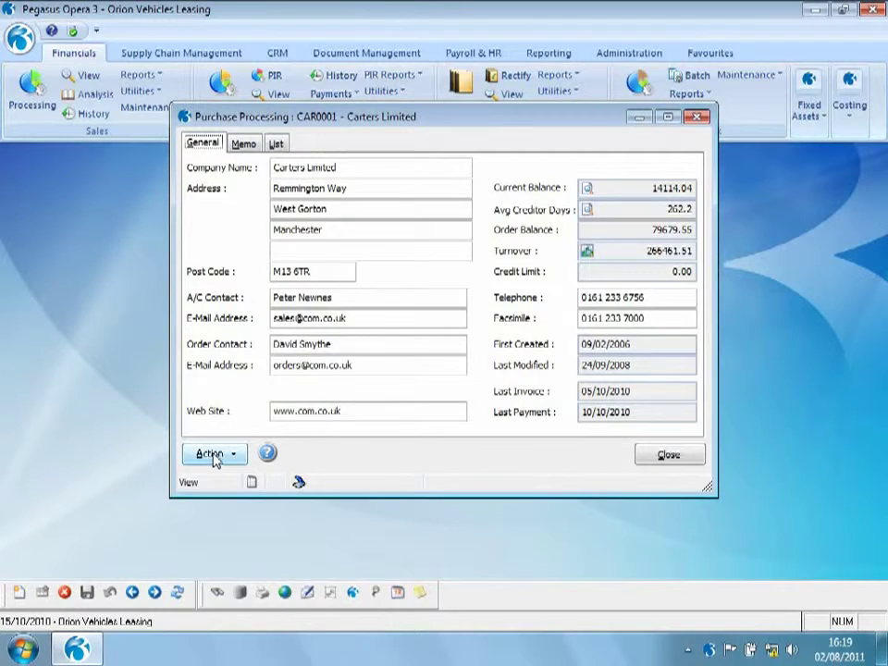
click(212, 454)
click(252, 490)
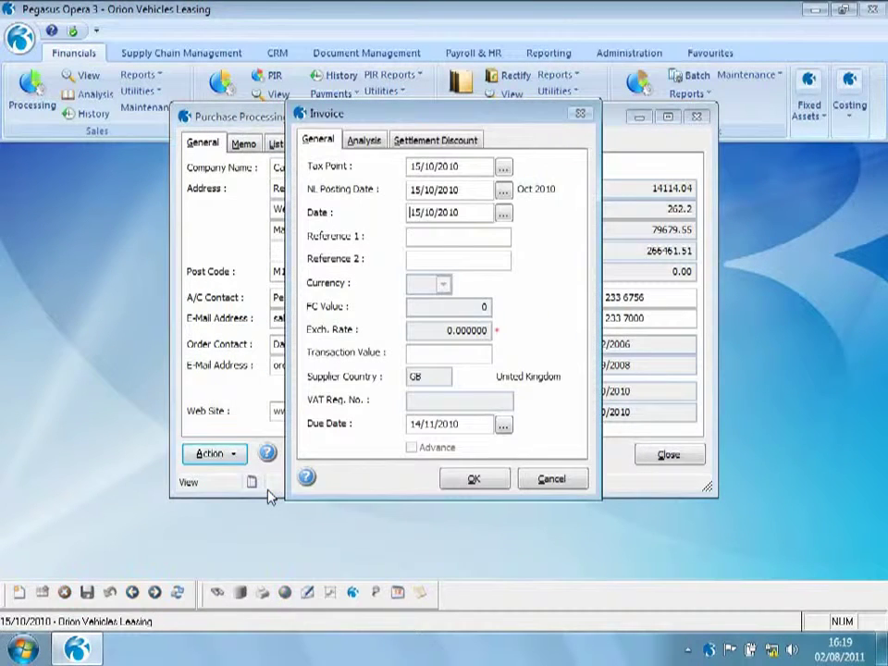
click(426, 242)
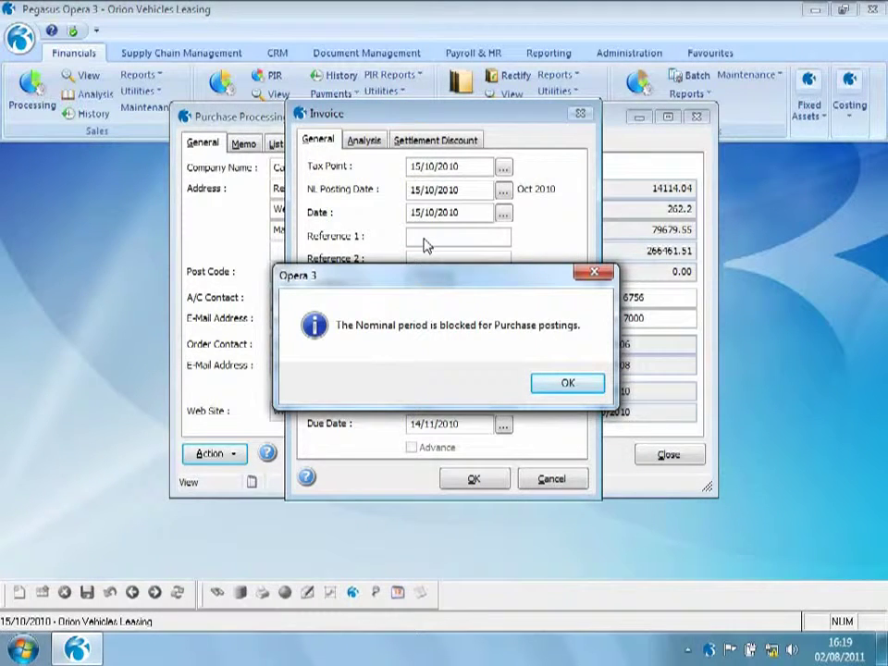
click(546, 387)
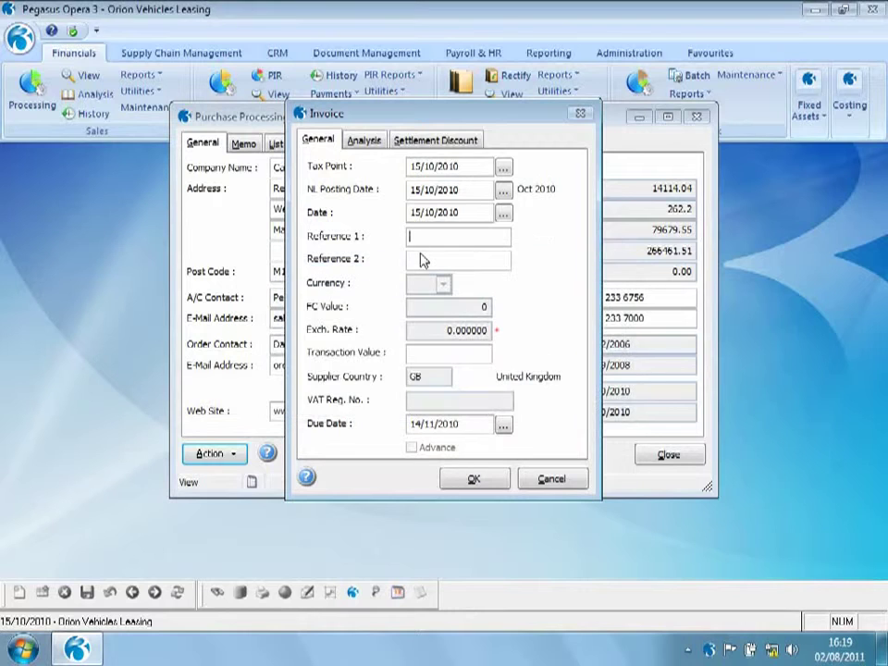
text(1000)
- Set the invoice's NL posting date to 30/11/2010 and its transaction value to 117.50, and accept the header
click(503, 191)
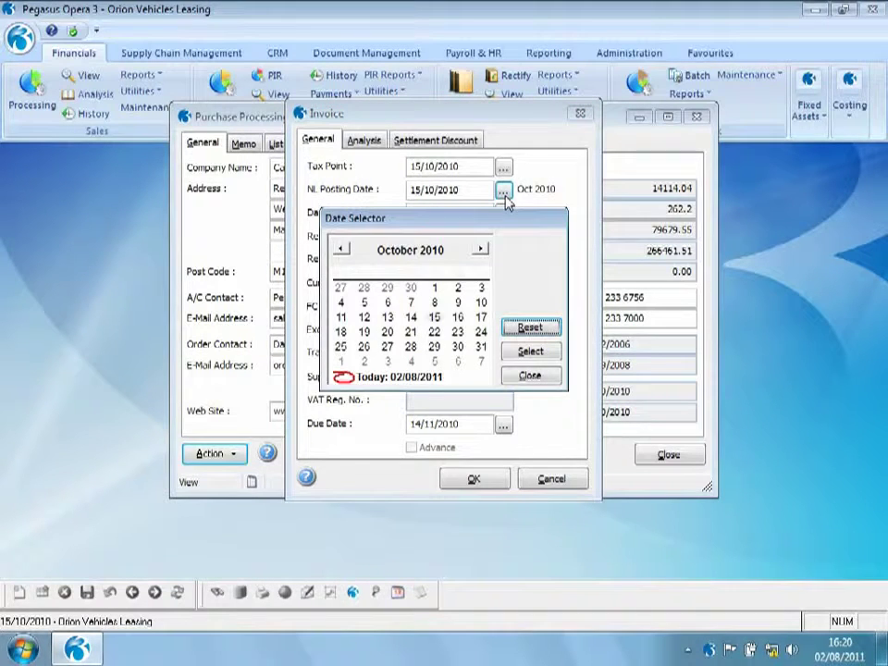
click(480, 248)
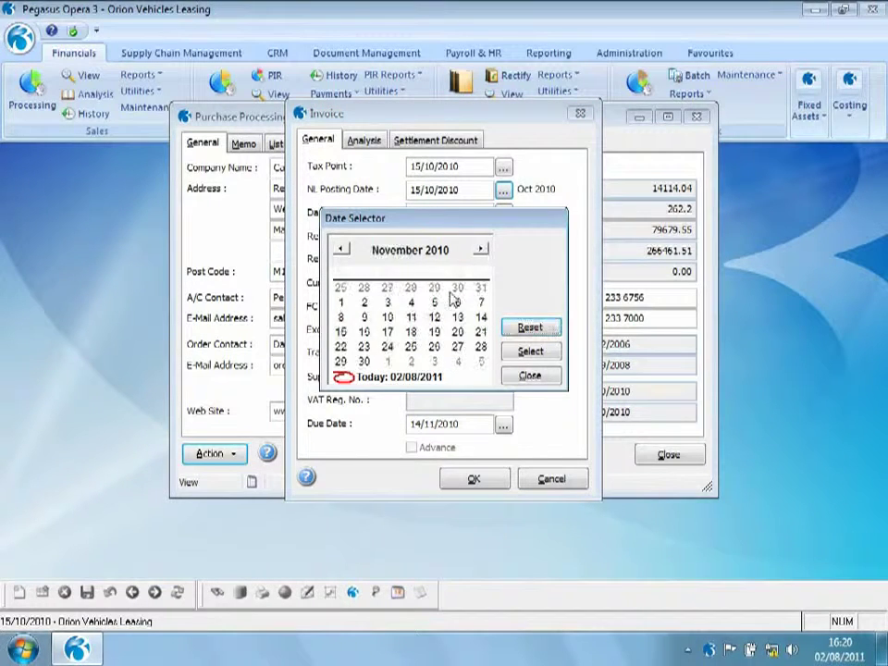
double_click(366, 362)
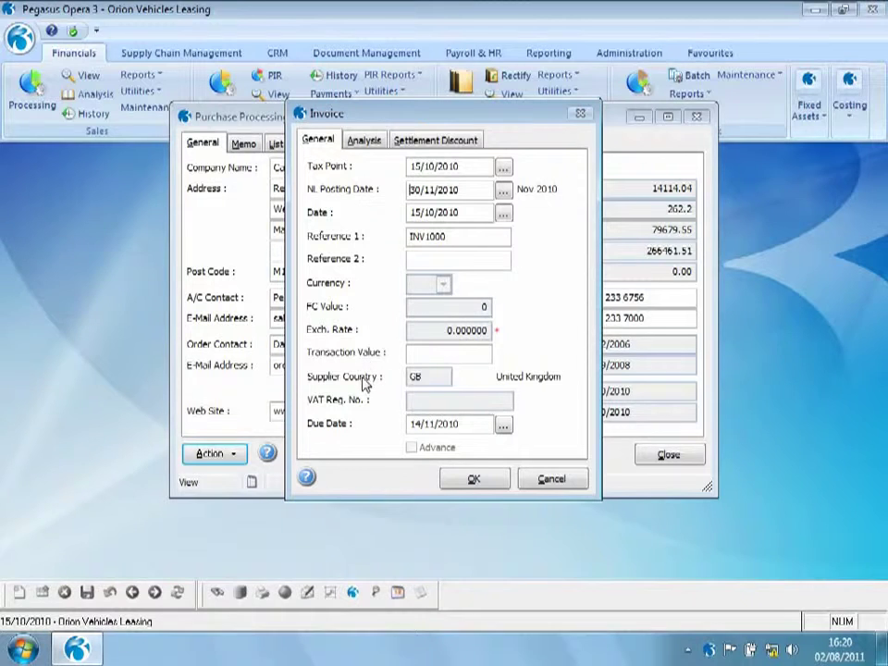
click(428, 352)
text(117.5)
click(471, 478)
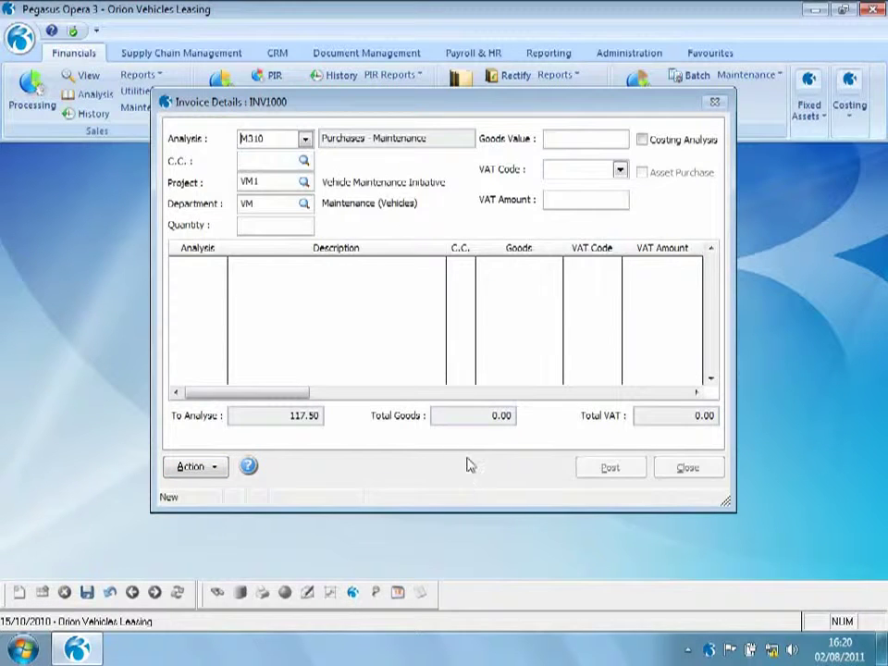
- Analyse a goods value of 100.00 to Purchases - Maintenance, and post the invoice without capturing a document
text(100)
key(Tab)
key(Tab)
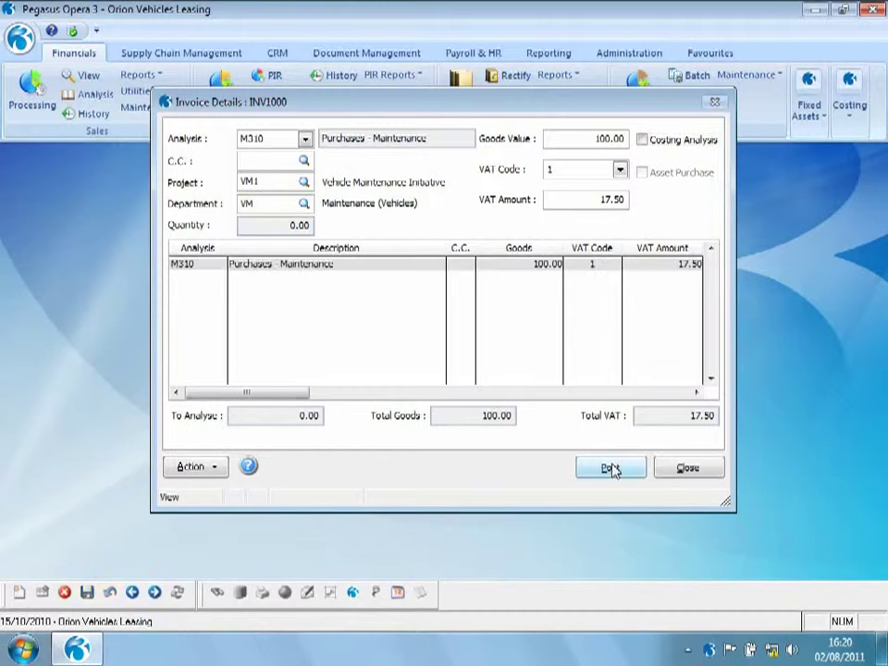
click(611, 468)
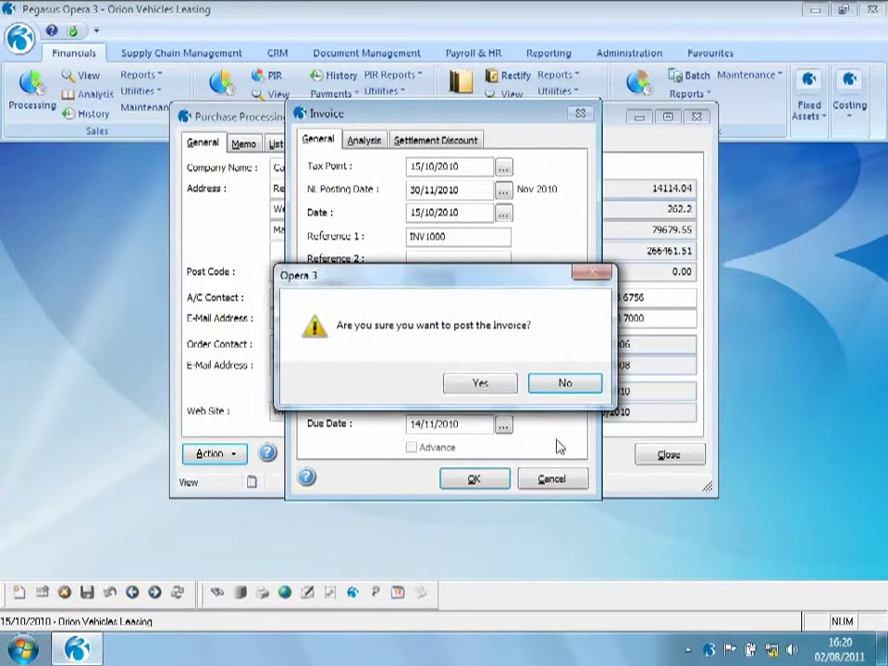
click(482, 385)
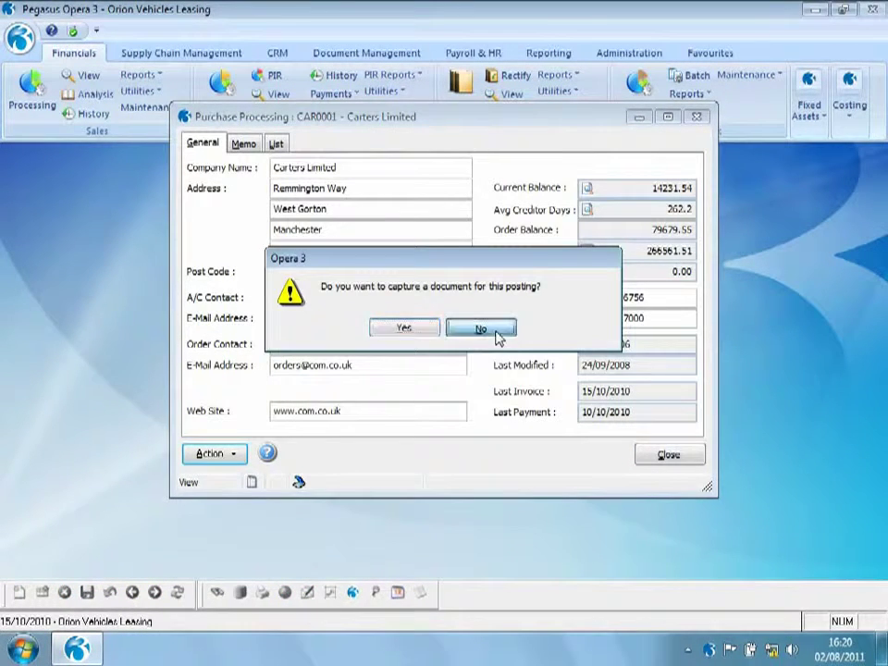
click(498, 335)
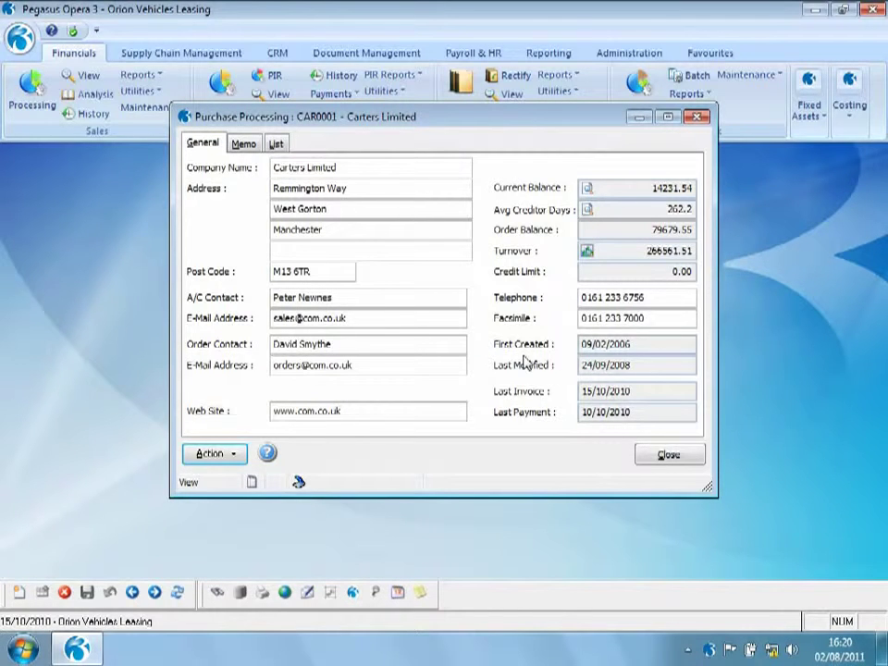
click(668, 455)
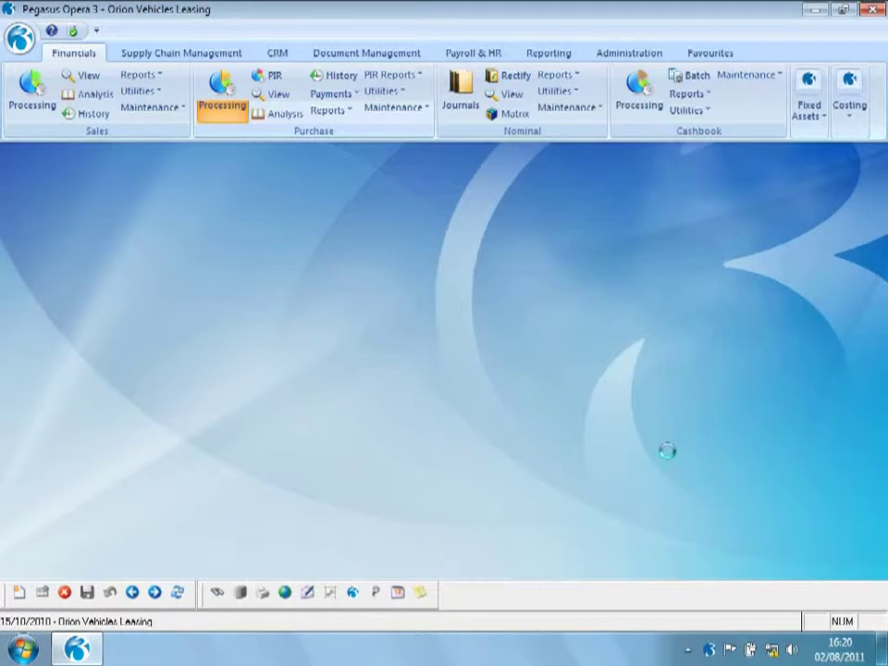
- Display the nominal ledger balances for 2010 from period 1 to period 11
click(512, 96)
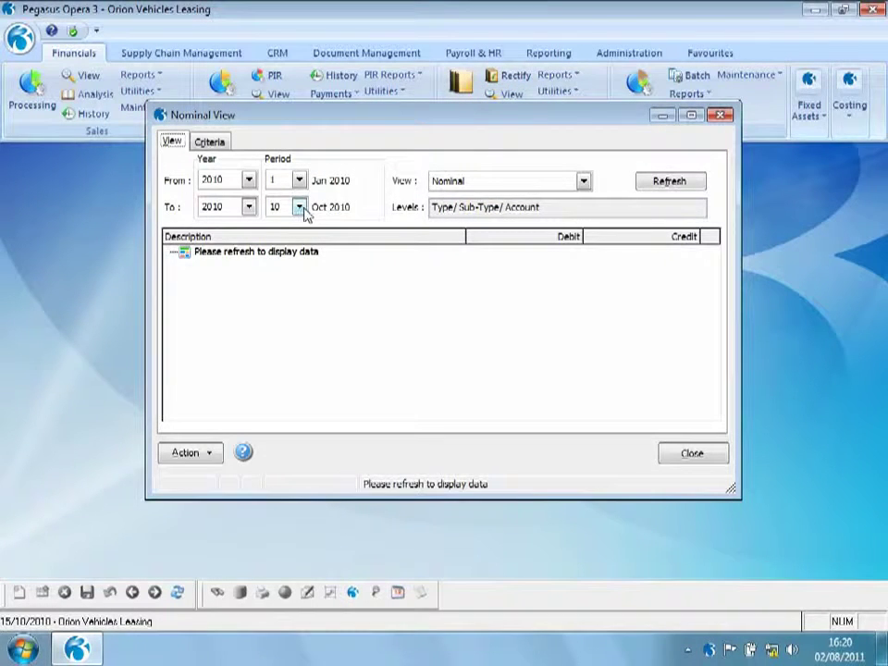
click(299, 207)
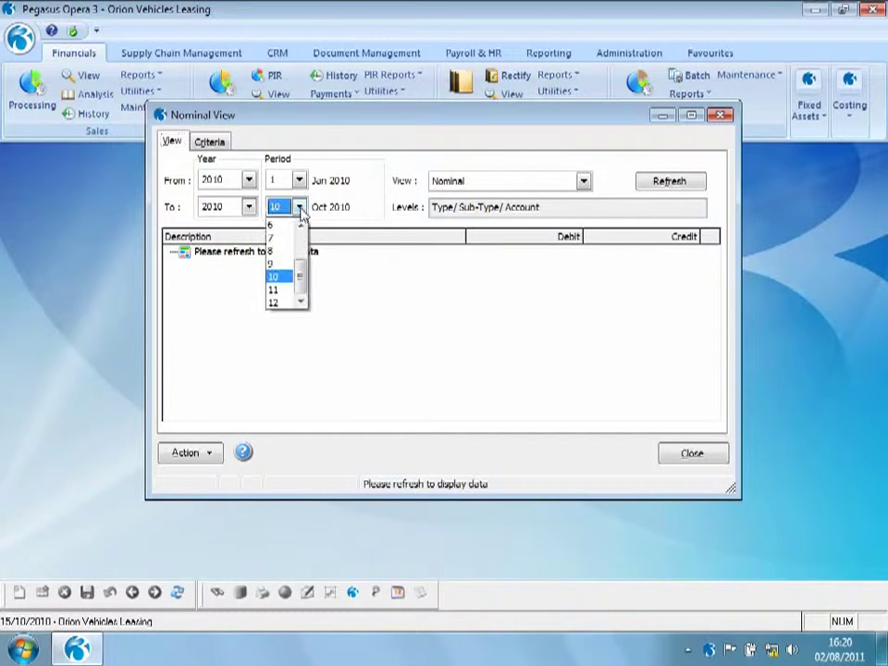
click(280, 290)
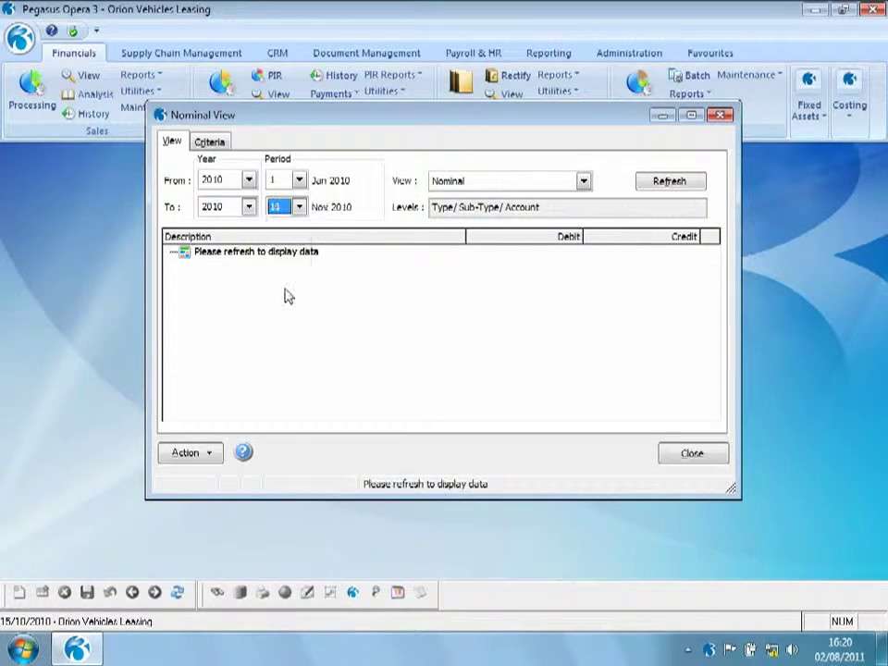
click(666, 183)
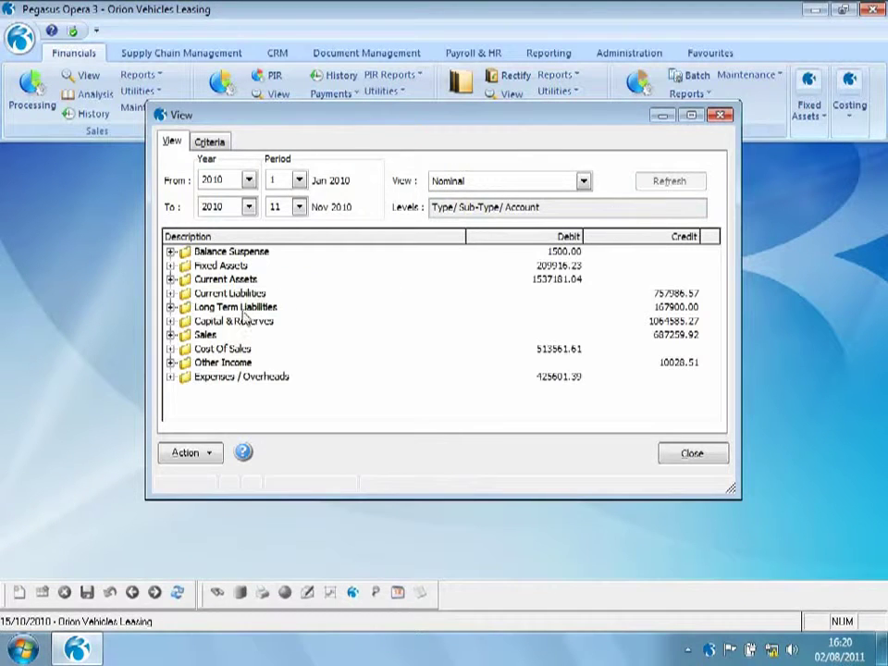
- Examine the latest transactions of the Trade Creditors account under Current Liabilities, and close the nominal view
click(171, 293)
click(185, 307)
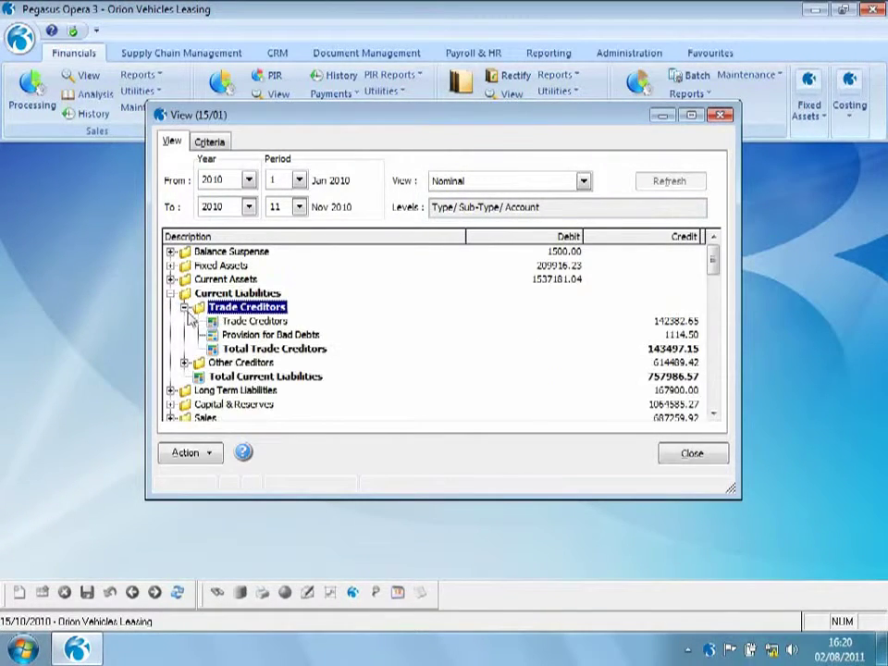
double_click(226, 321)
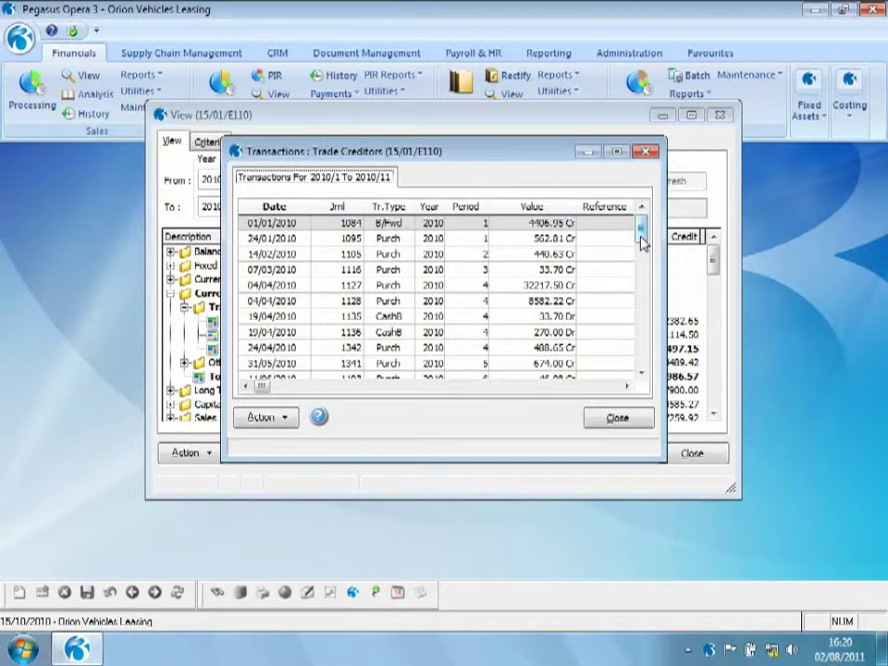
drag(640, 231, 630, 388)
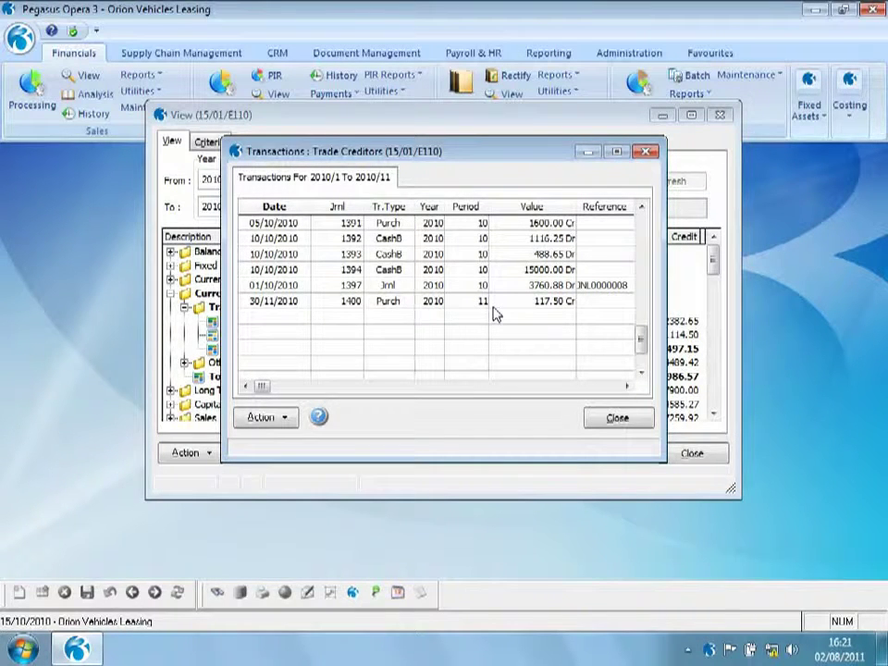
click(617, 417)
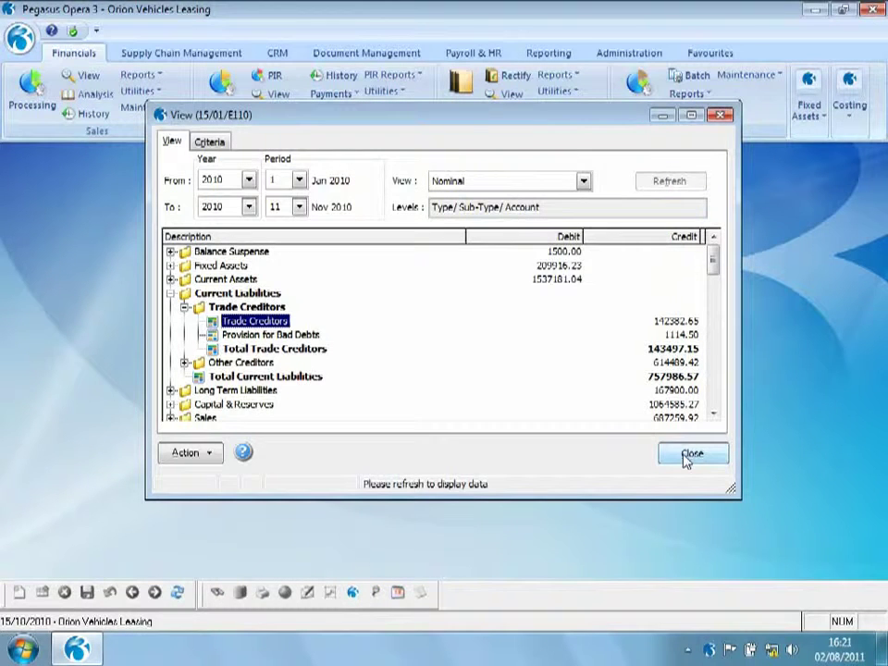
click(170, 293)
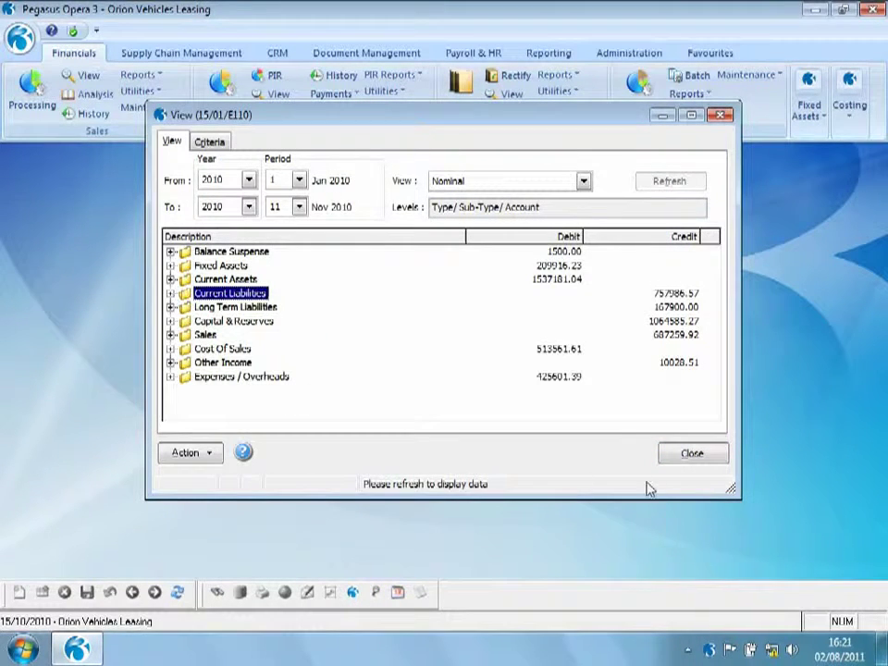
click(692, 454)
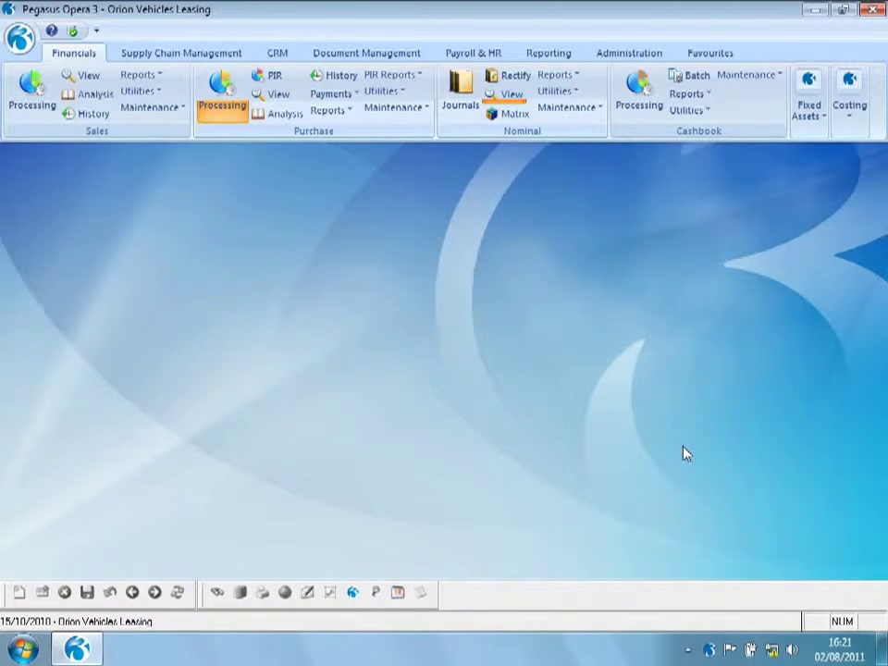
- Create a new nominal journal described as Test Journal and dated 15/10/2009
click(456, 85)
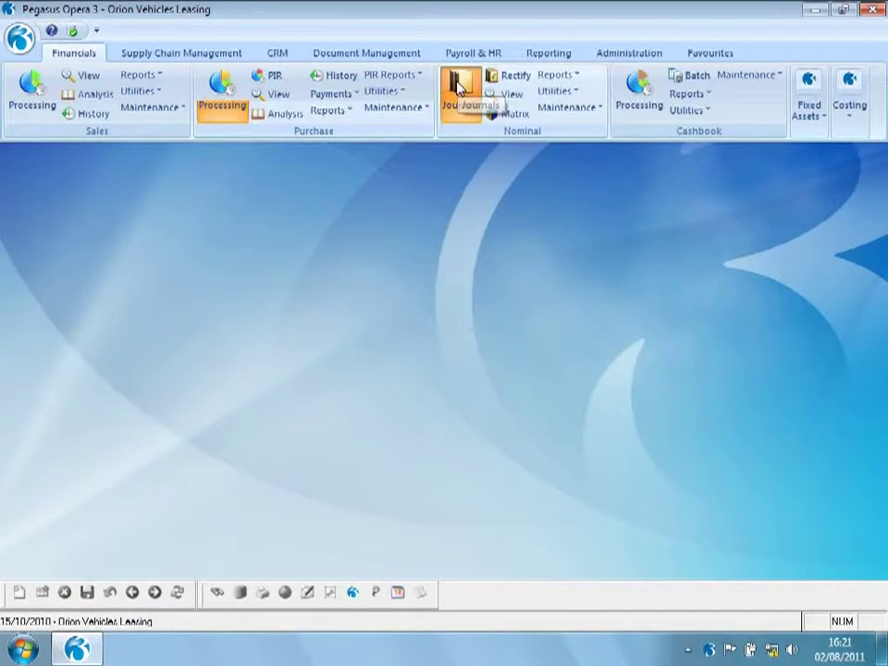
click(19, 593)
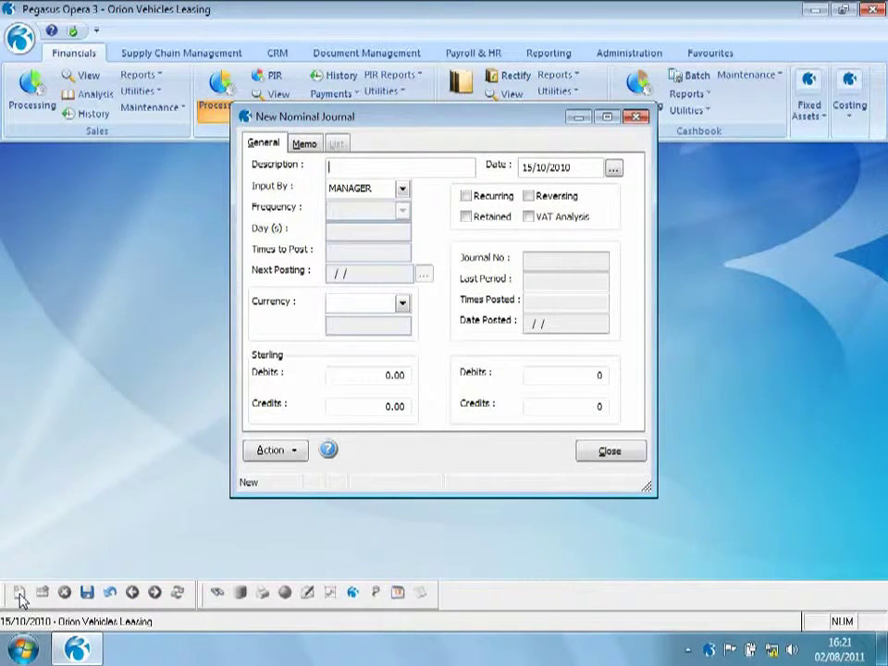
text(To)
text(st Jo)
text(urnal)
click(571, 163)
key(BackSpace)
text(0)
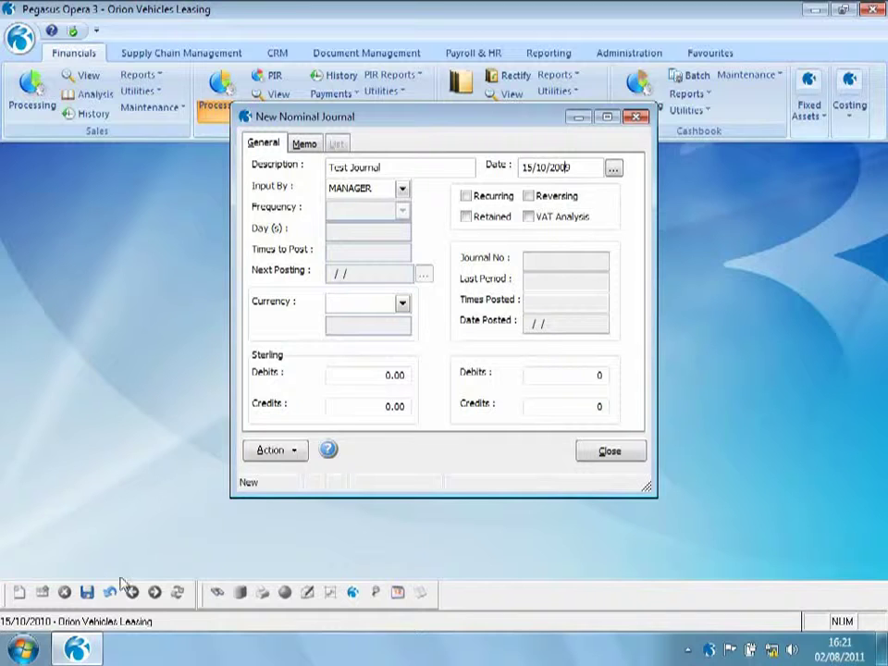
- Add a journal line debiting 100.00 to account A110, Freehold Buildings - Cost
click(274, 451)
click(330, 516)
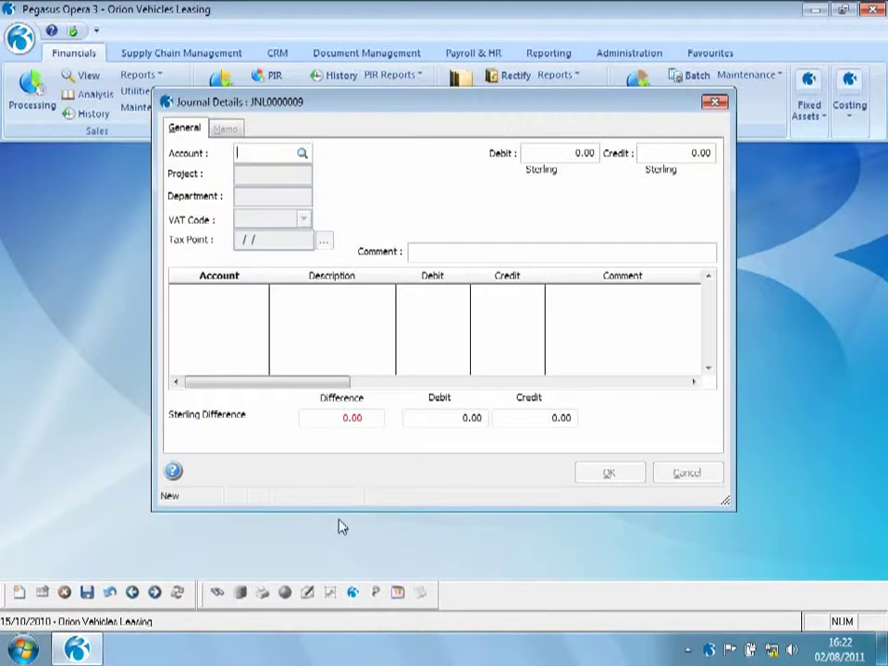
text(/)
key(Return)
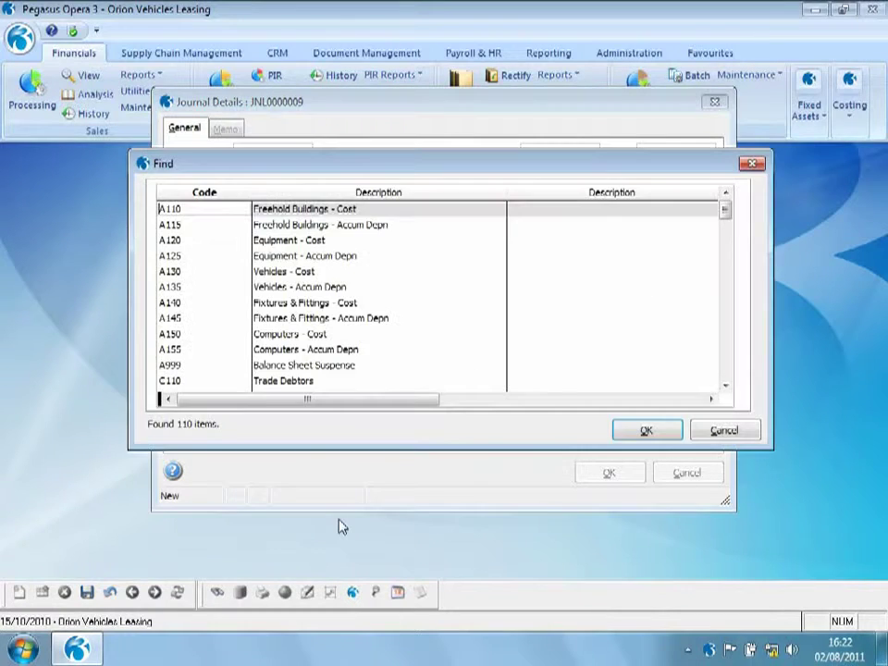
key(Return)
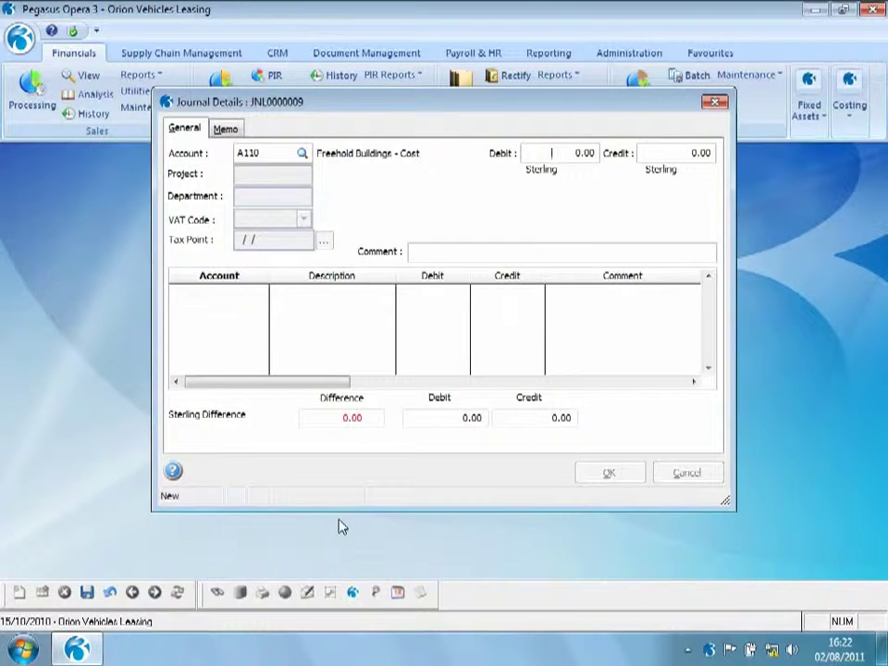
text(100)
key(Tab)
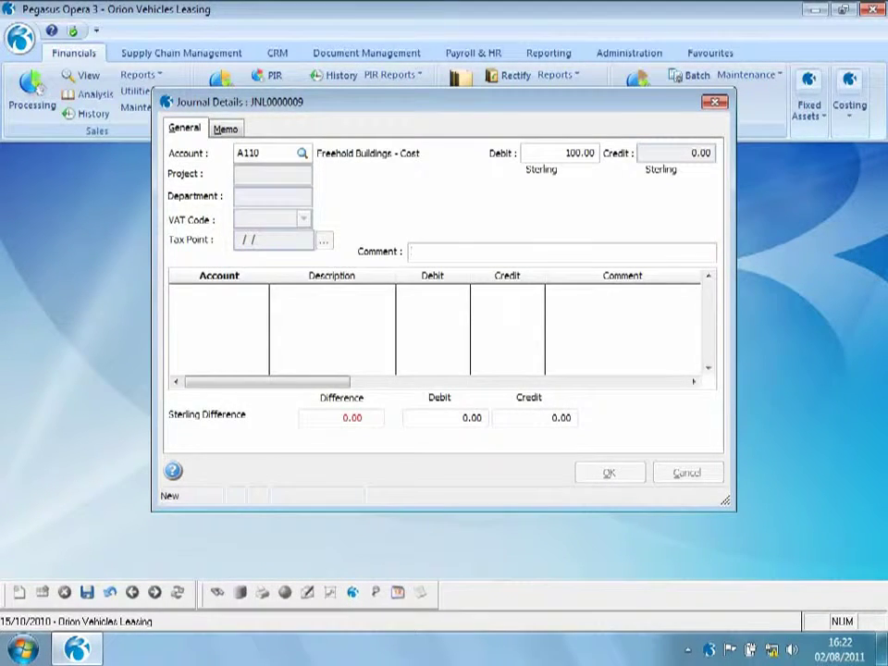
key(Return)
- Add a journal line crediting 100.00 to account A115, Freehold Buildings - Accum Depn, and accept the journal details
text(/)
key(Return)
key(Down)
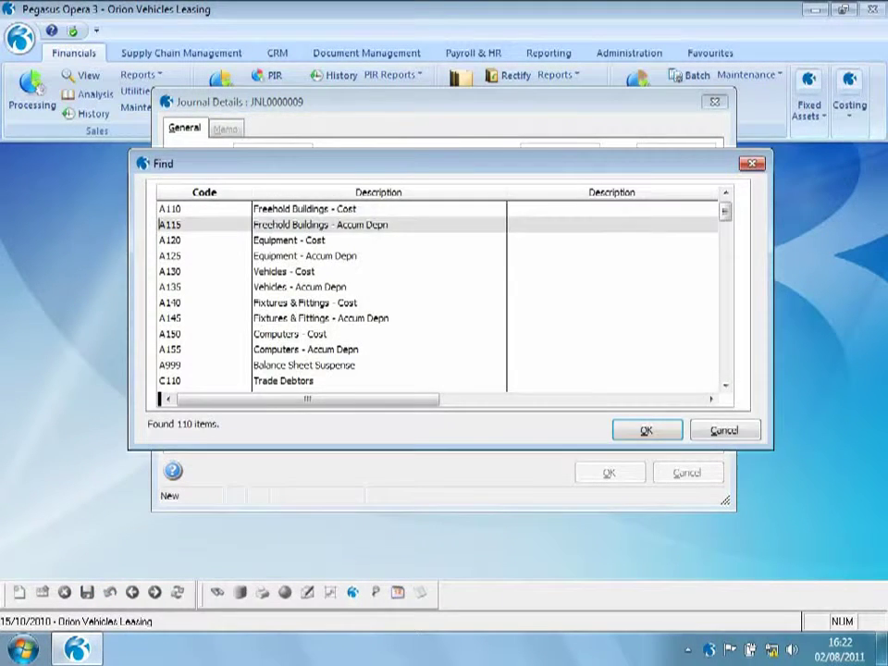
key(Return)
click(689, 155)
text(100)
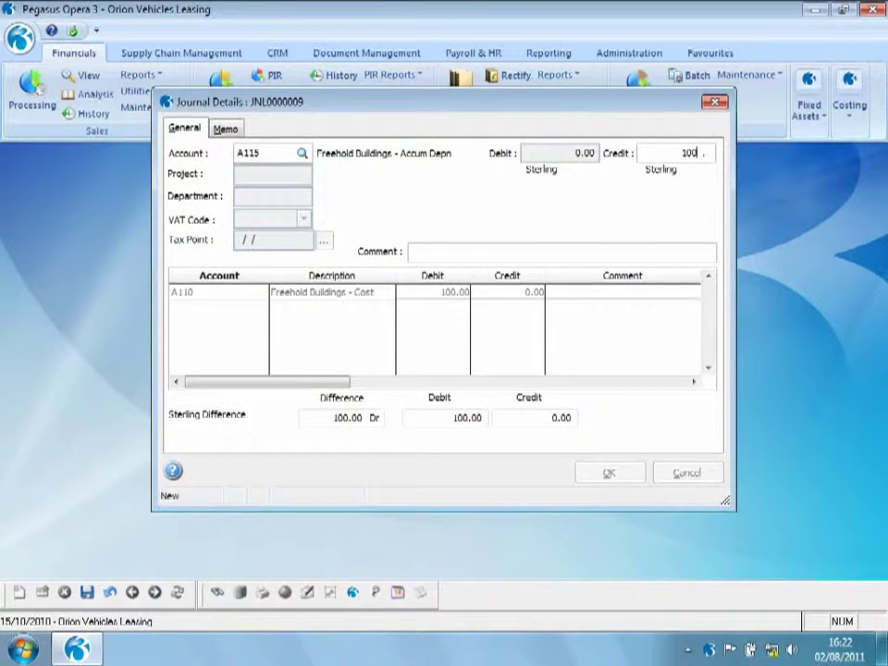
click(611, 473)
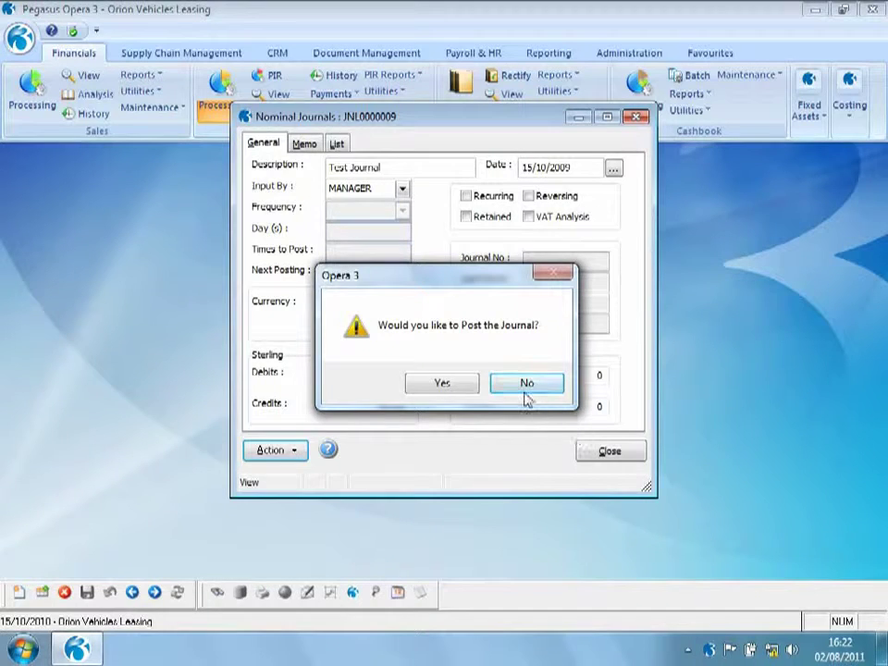
- Post the Test Journal with a nominal posting date of 15/10/2009, accepting that it goes to the previous year
click(458, 387)
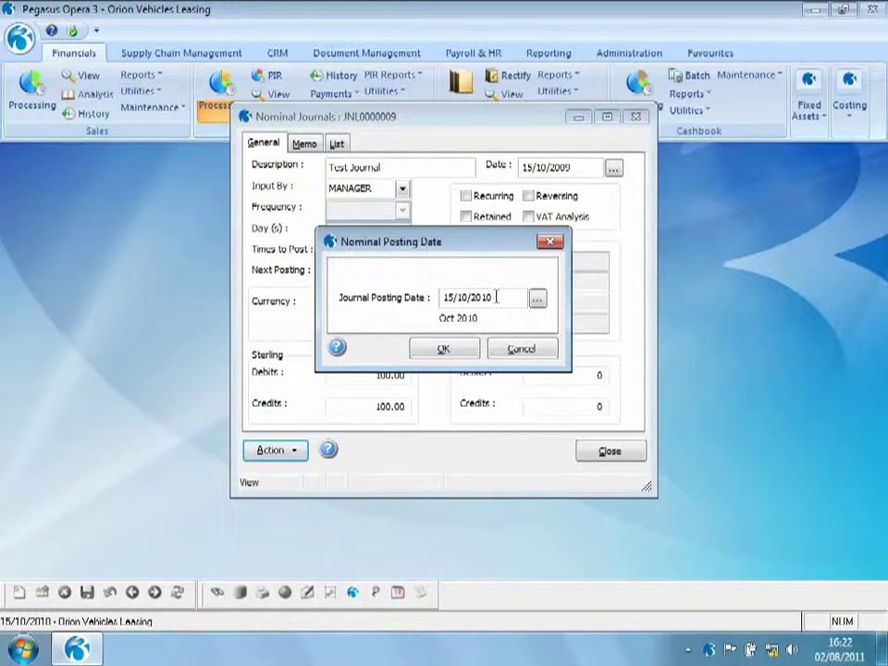
key(BackSpace)
key(BackSpace)
text(0)
click(450, 356)
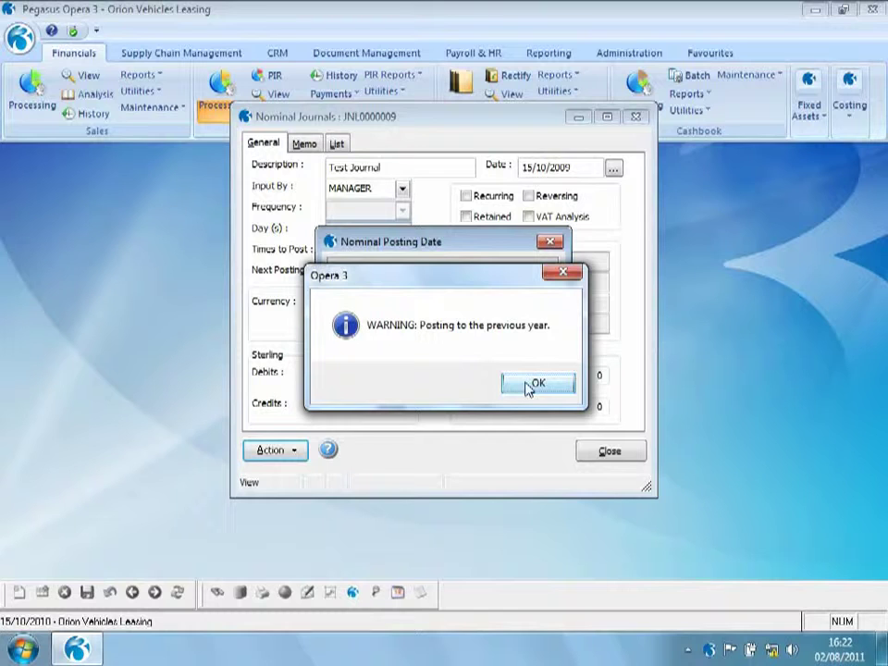
click(529, 385)
click(455, 350)
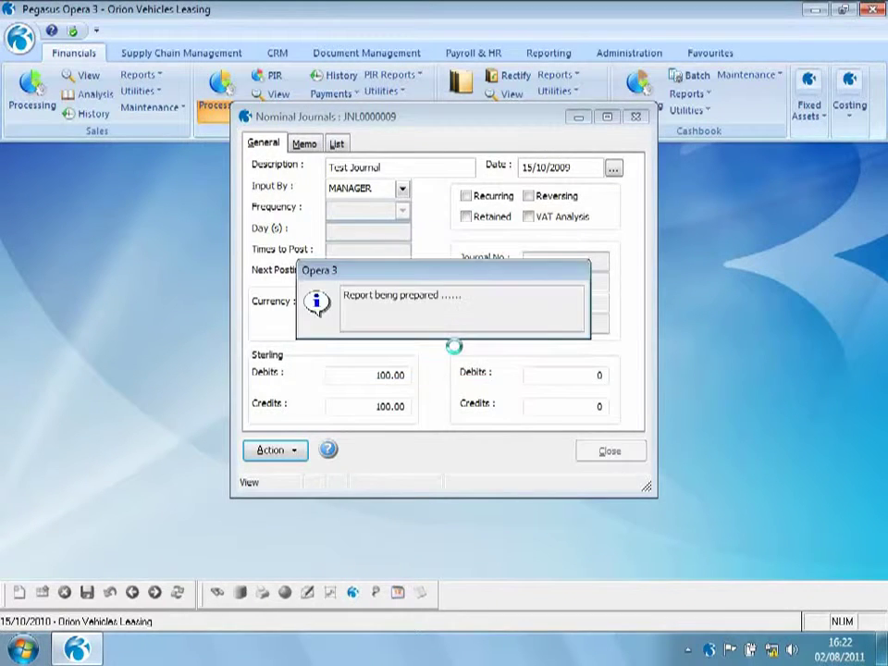
- Publish the journal posting report as a PDF file named 1, overwriting the existing file, and close the nominal journal
click(368, 218)
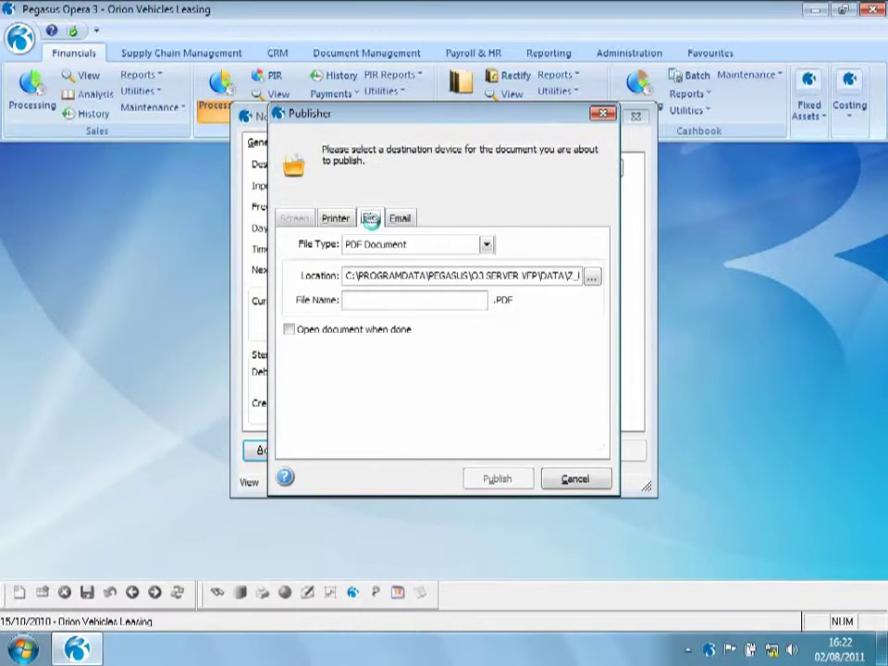
text(1)
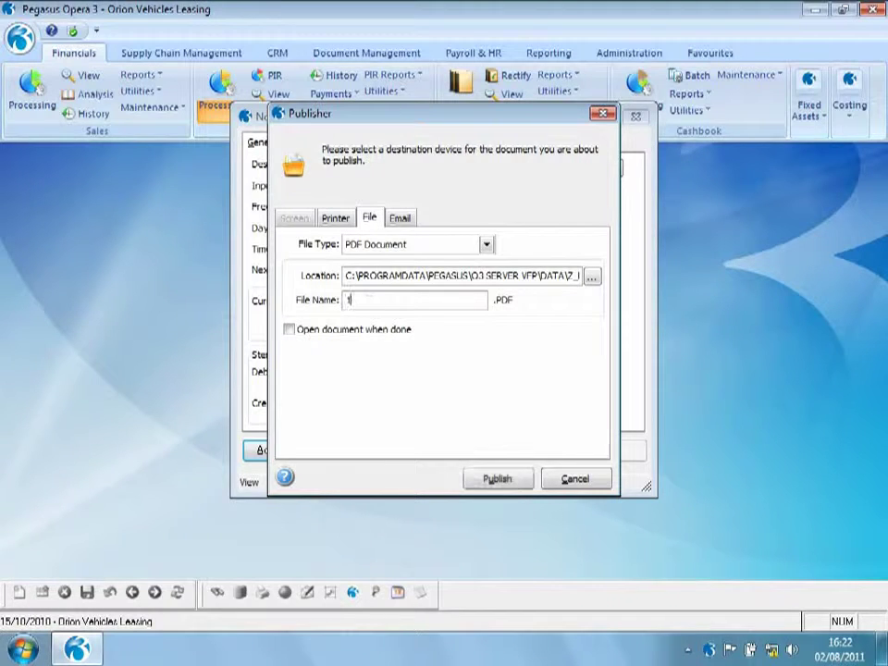
click(496, 480)
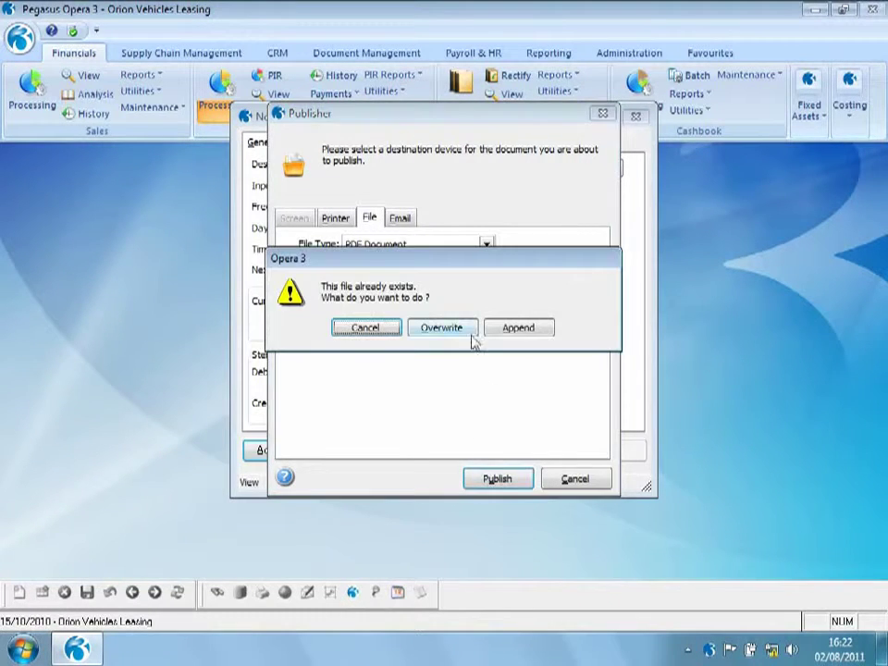
click(464, 329)
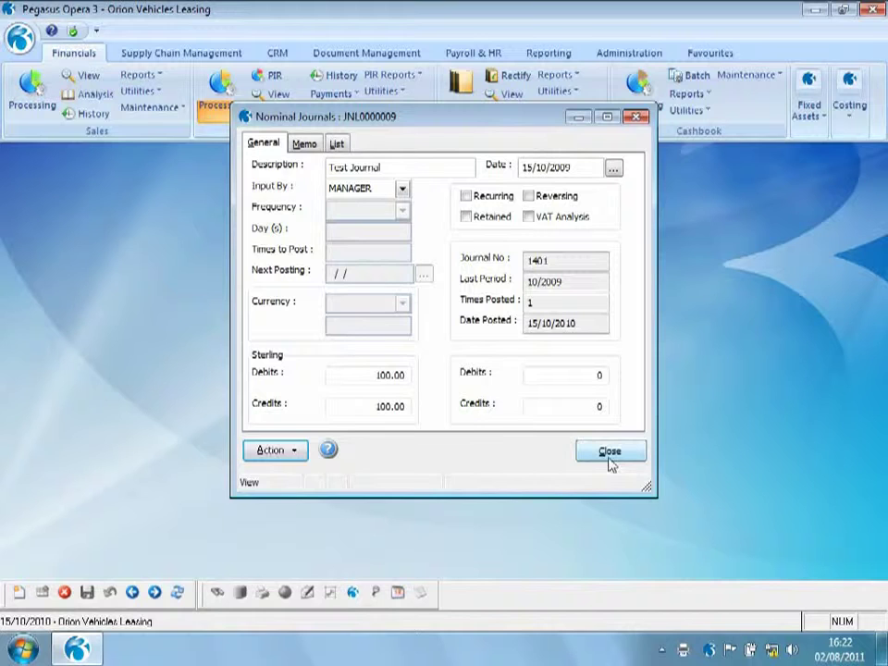
click(610, 452)
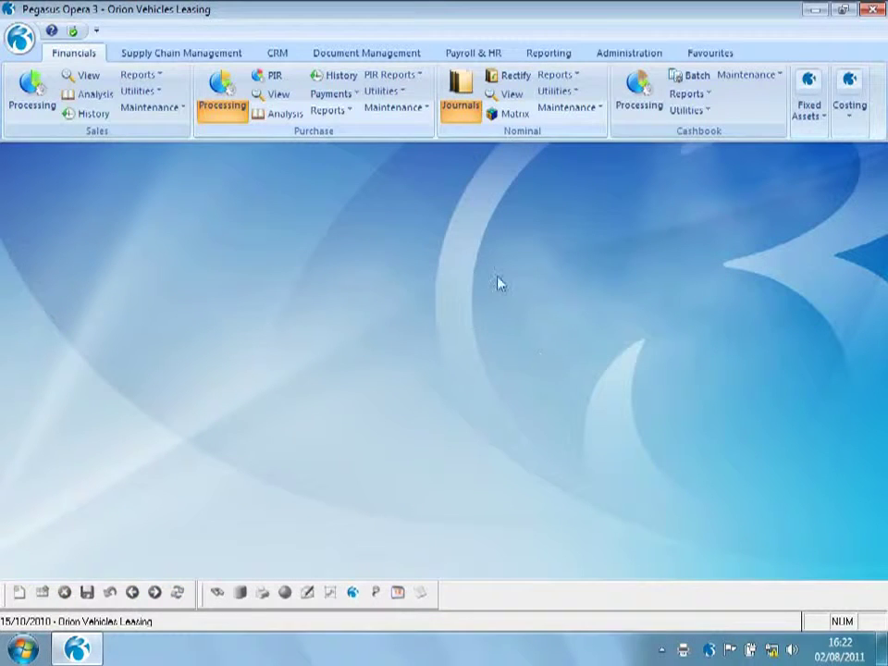
- Open the nominal view and refresh it for the range from 2009 period 1 to 2009 period 10
click(509, 94)
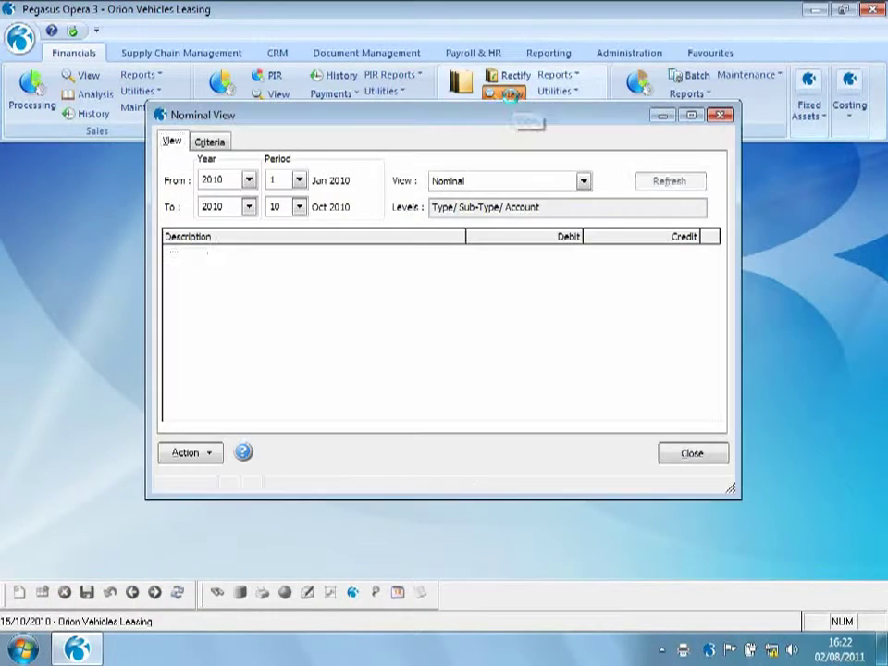
click(250, 181)
click(240, 208)
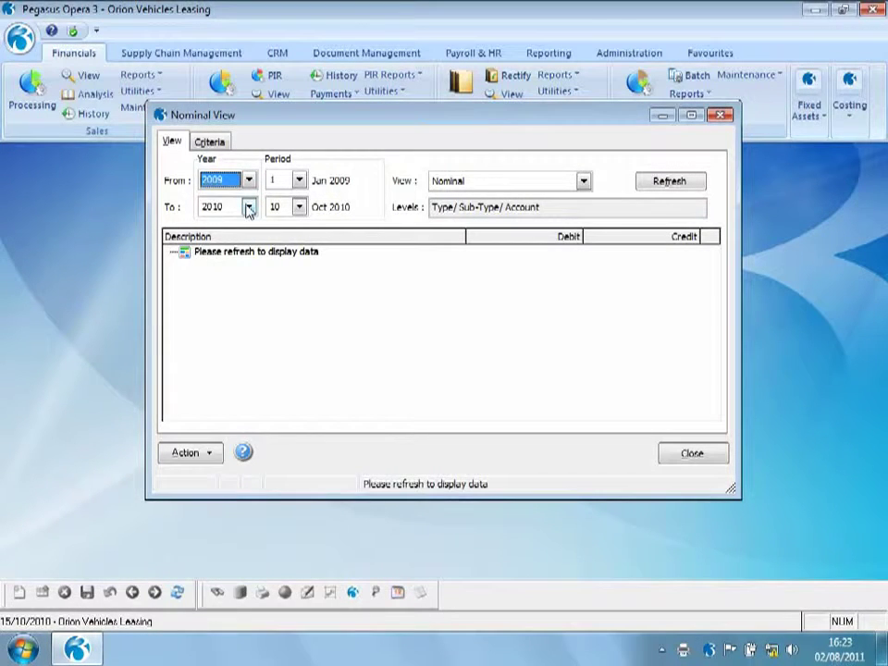
click(249, 207)
click(236, 241)
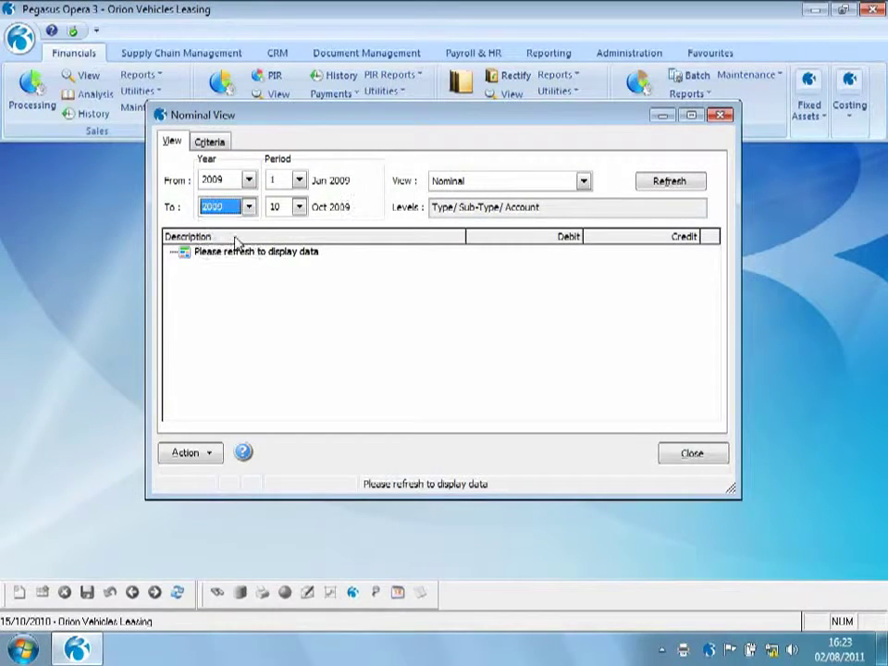
click(682, 183)
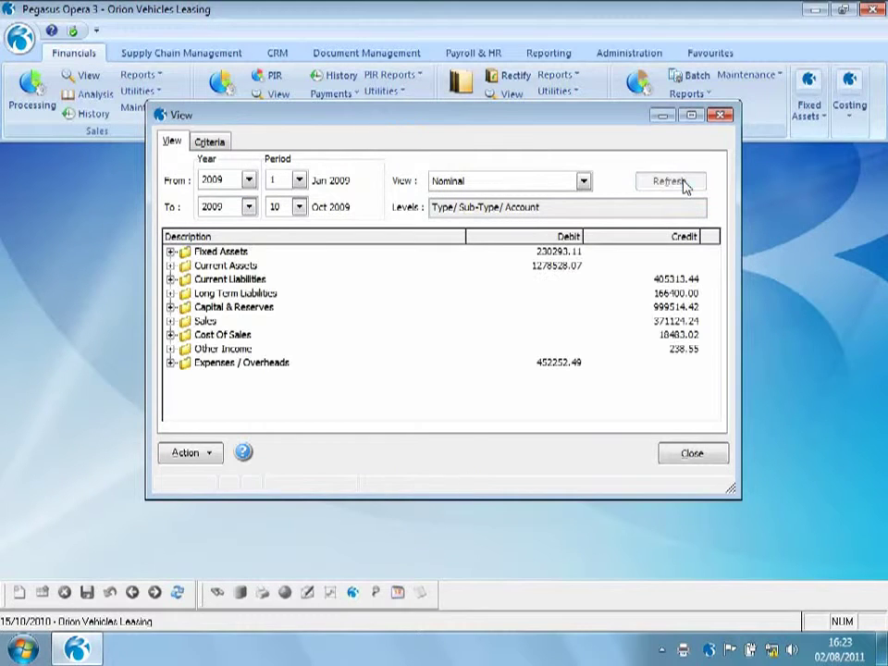
- Examine the 2009 transactions of the Freehold Buildings - Cost account under Fixed Assets, and close the nominal view
click(170, 253)
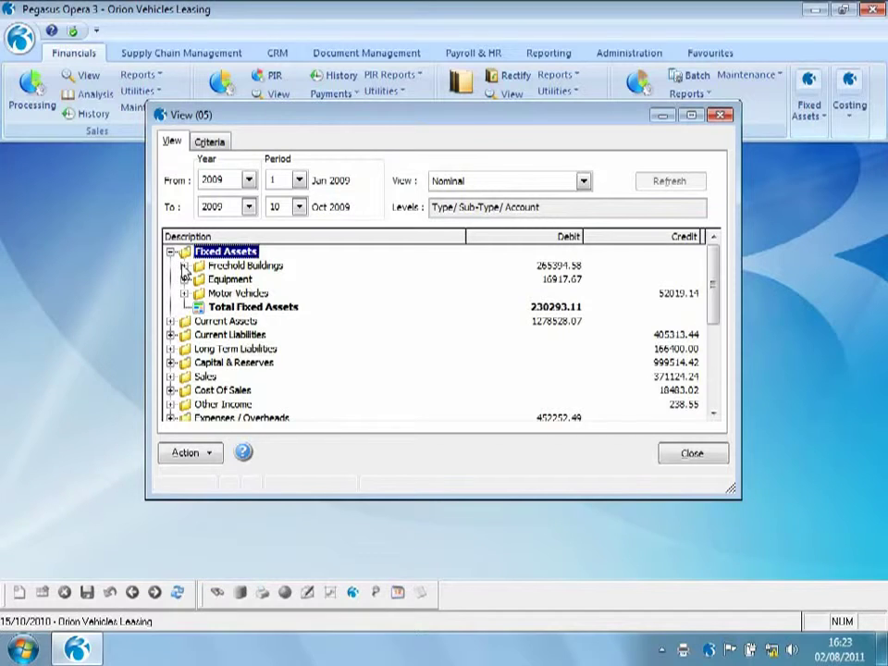
click(185, 266)
double_click(222, 280)
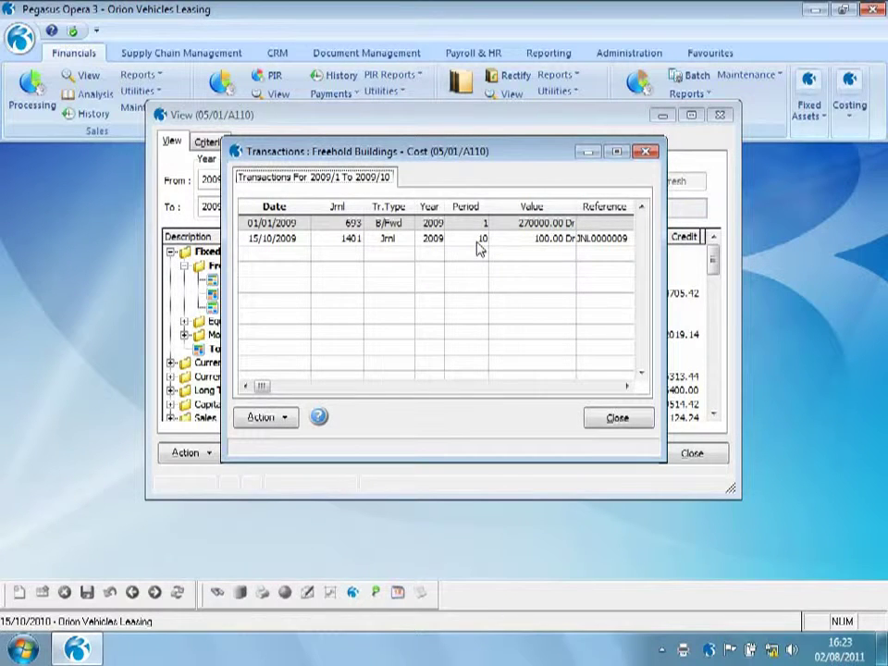
click(631, 423)
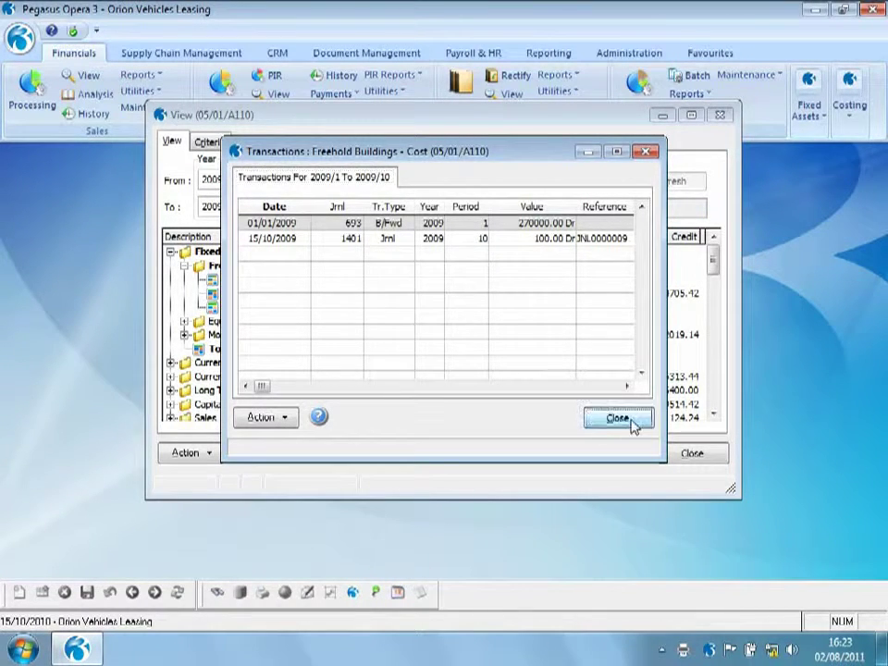
click(692, 453)
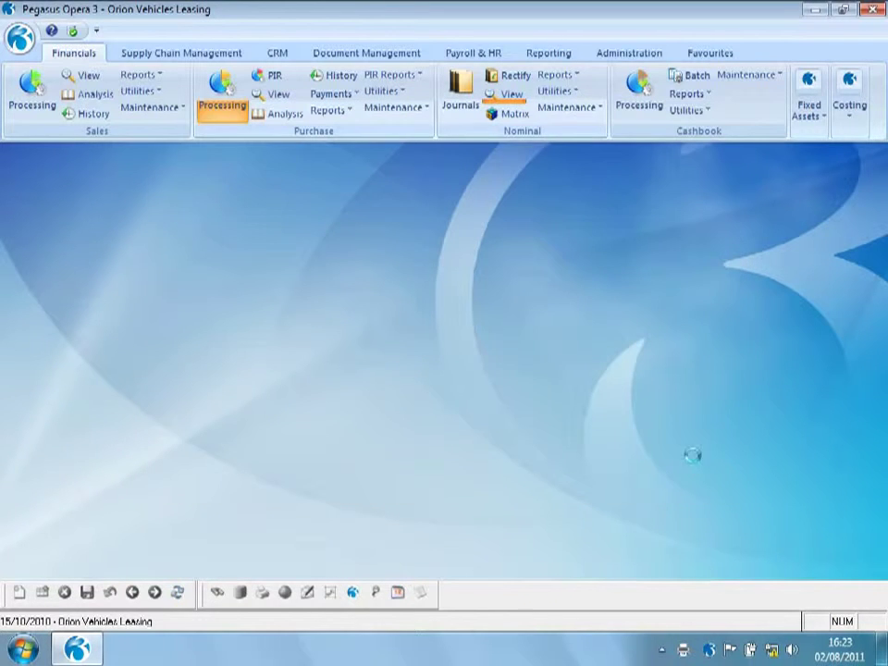